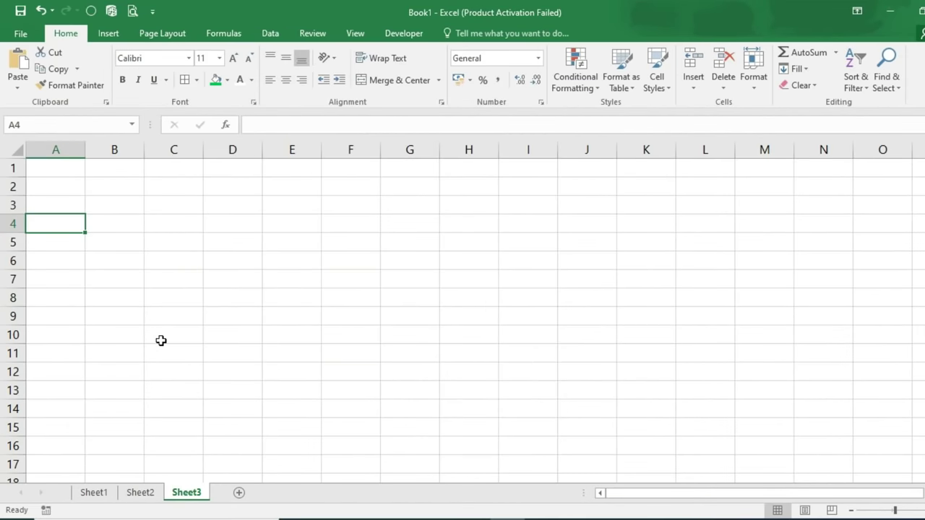
# Enter the Invoice No. and Product Description headers and widen columns A and B
pyautogui.write('Invi')
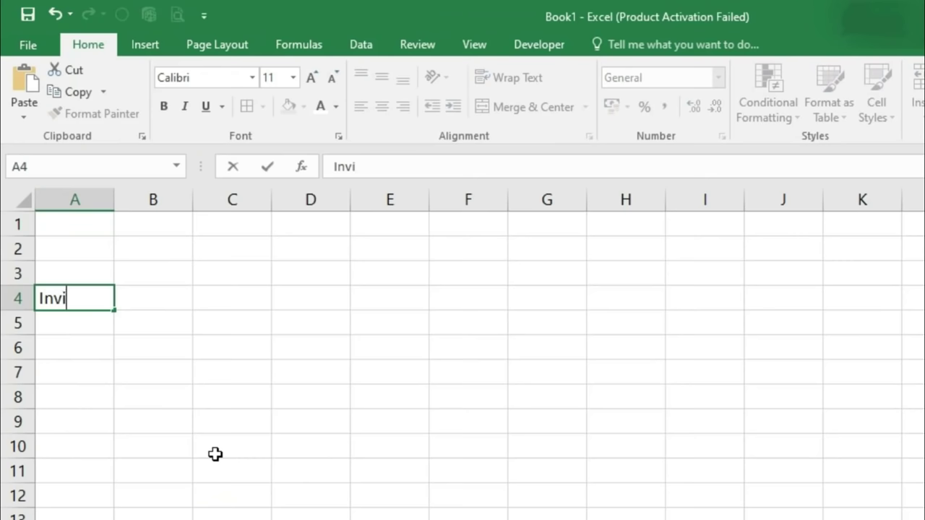
pyautogui.press('BackSpace')
pyautogui.write('oice No.')
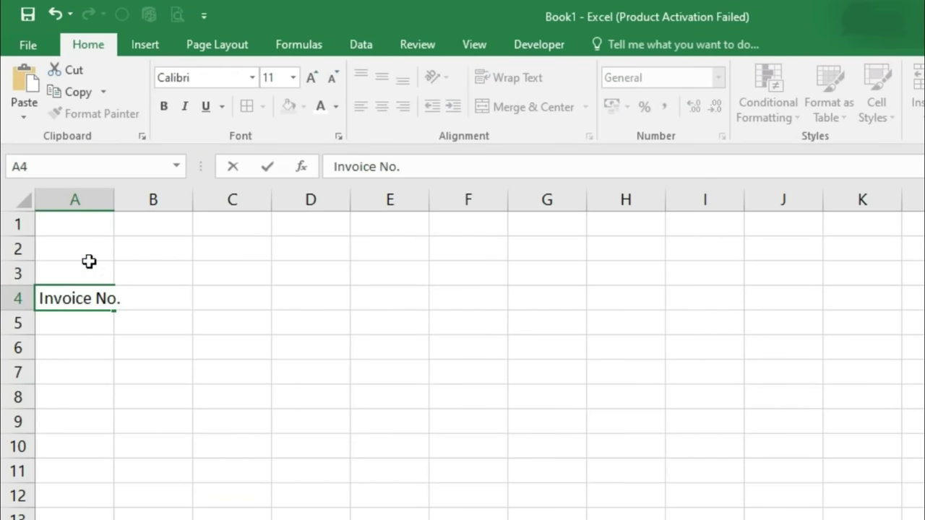
pyautogui.moveTo(110, 199); pyautogui.dragTo(123, 200)
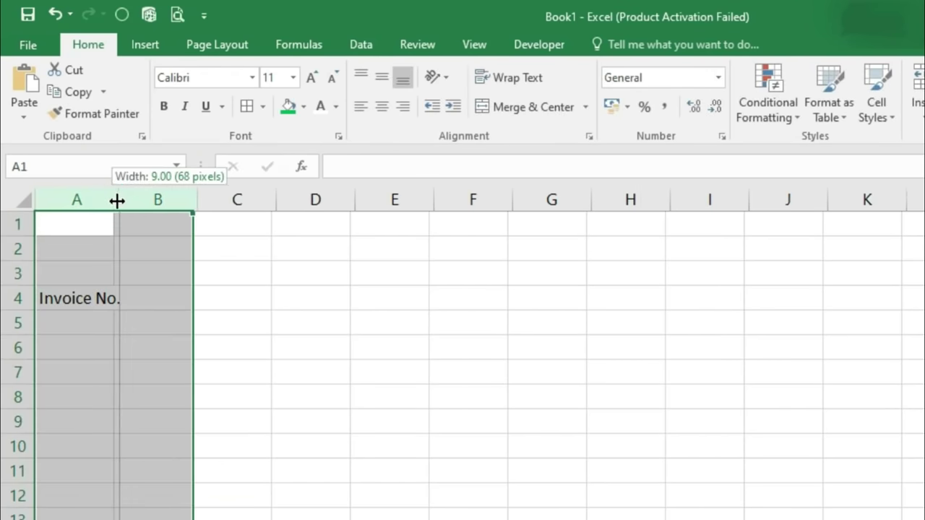
pyautogui.click(156, 298)
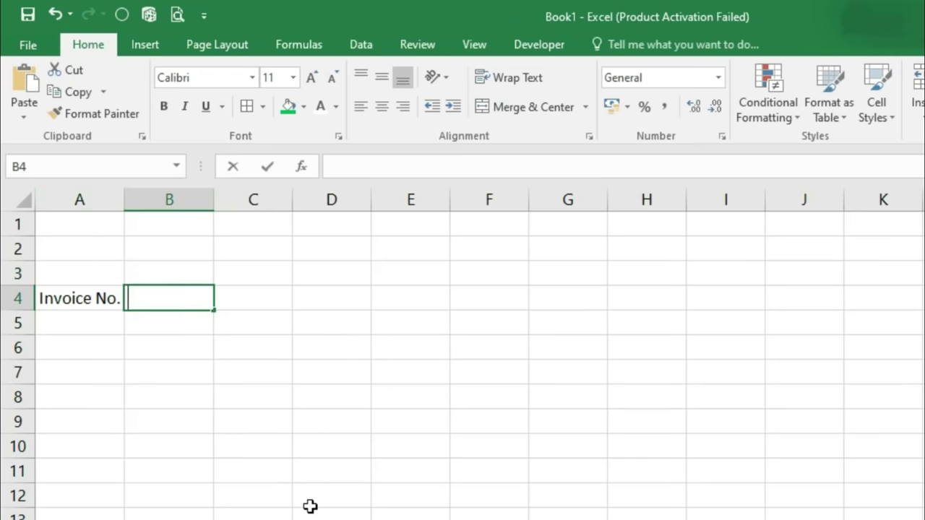
pyautogui.write('Product Description')
pyautogui.press('Return')
pyautogui.moveTo(215, 205); pyautogui.dragTo(288, 239)
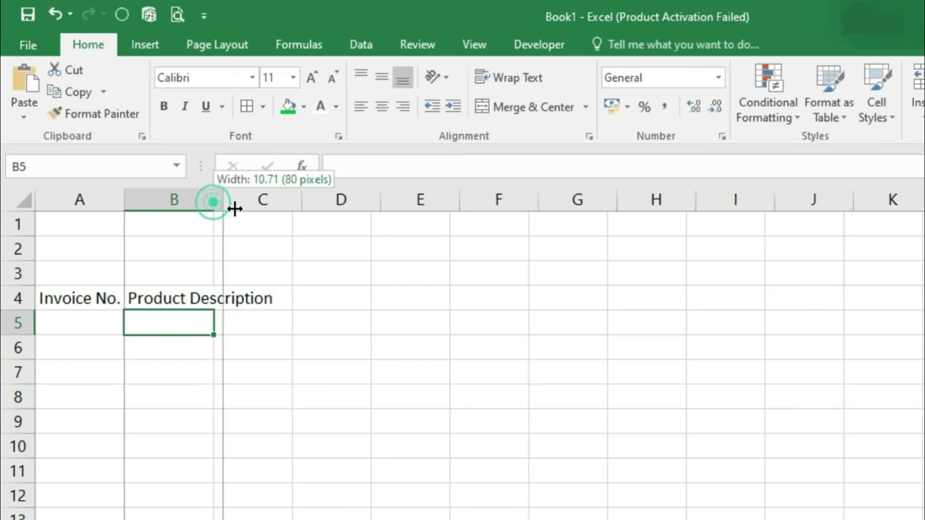
# Add the Rate, Quanity, Amount, GST and Total Amount headers in C4:G4 and widen column G
pyautogui.click(307, 295)
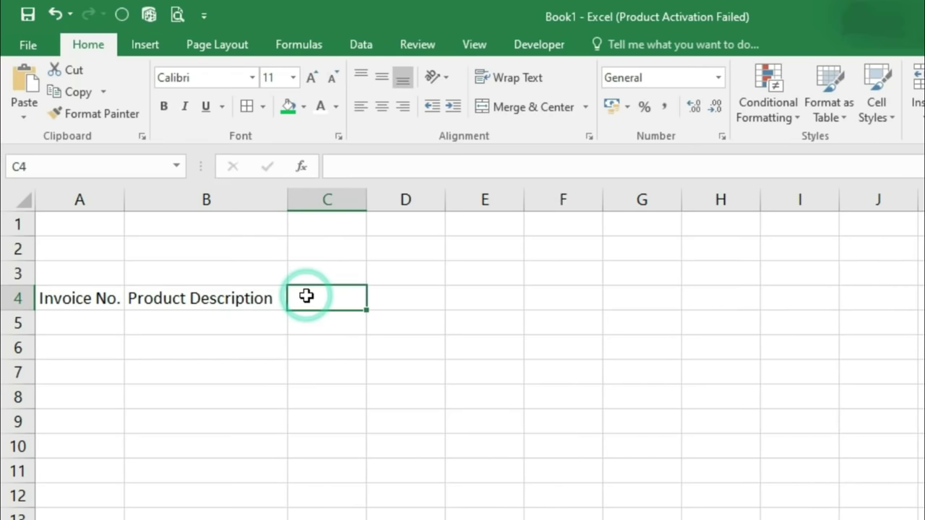
pyautogui.write('Rat')
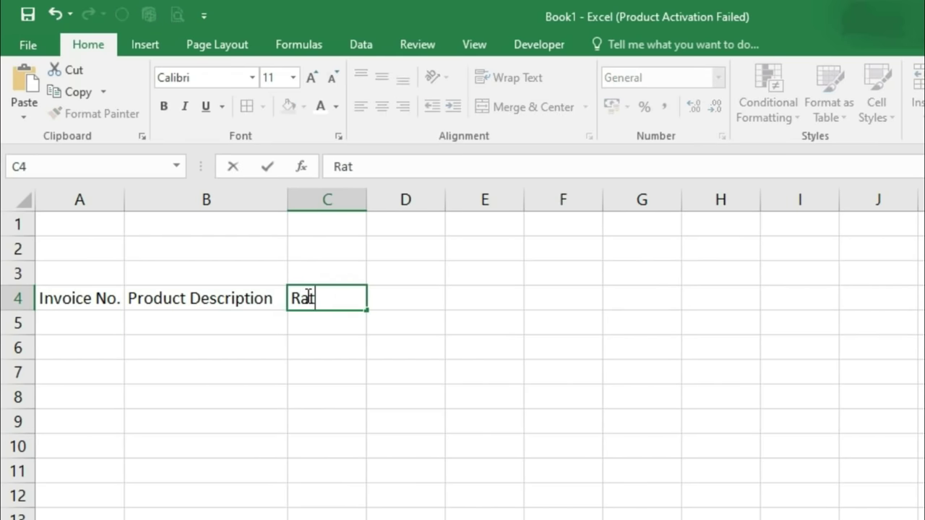
pyautogui.write('e')
pyautogui.press('Tab')
pyautogui.write('Quanity')
pyautogui.press('Tab')
pyautogui.write('amou')
pyautogui.press('BackSpace')
pyautogui.press('BackSpace')
pyautogui.press('BackSpace')
pyautogui.write('Amount')
pyautogui.press('Tab')
pyautogui.write('GST')
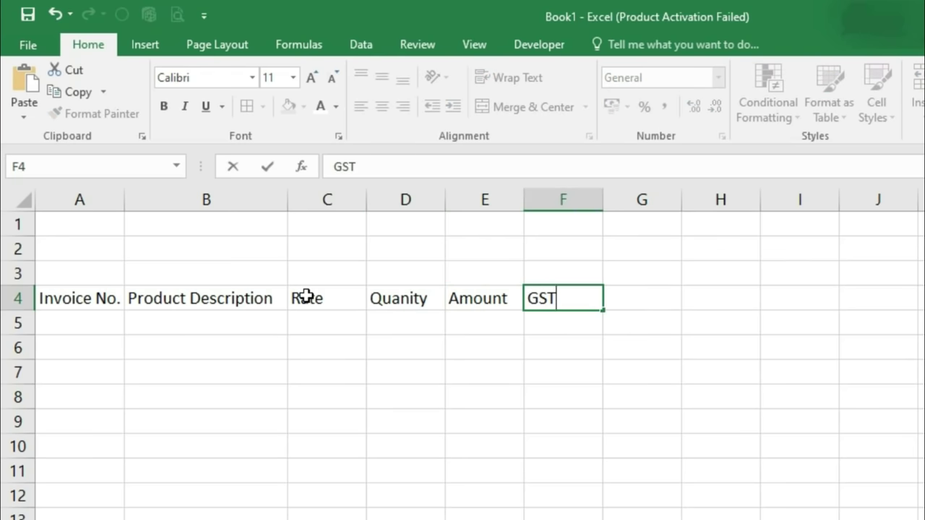
pyautogui.press('Tab')
pyautogui.write('t')
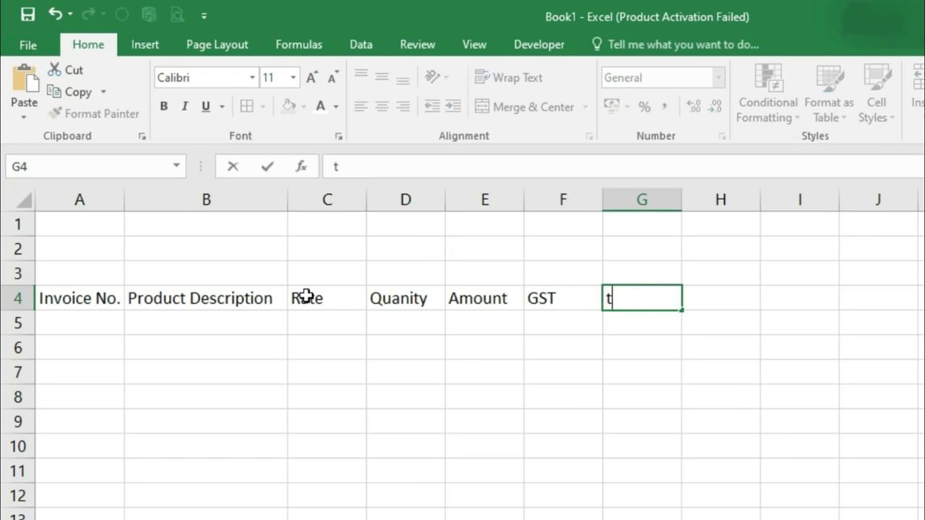
pyautogui.press('BackSpace')
pyautogui.write('Total Amount')
pyautogui.press('Tab')
pyautogui.moveTo(681, 199); pyautogui.dragTo(718, 229)
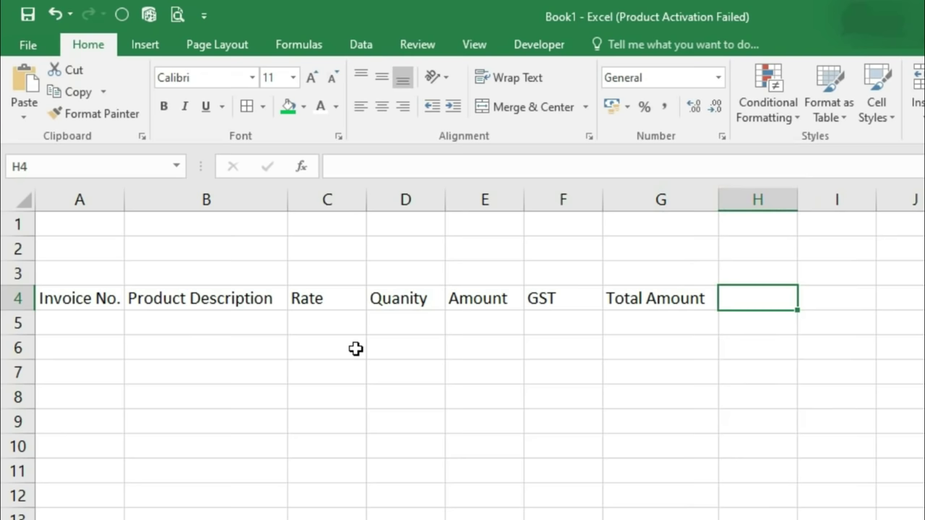
# Merge and centre A1:G1 and enter the title 'Mohan Garments Pvt. Ltd.'
pyautogui.moveTo(94, 224); pyautogui.dragTo(648, 233)
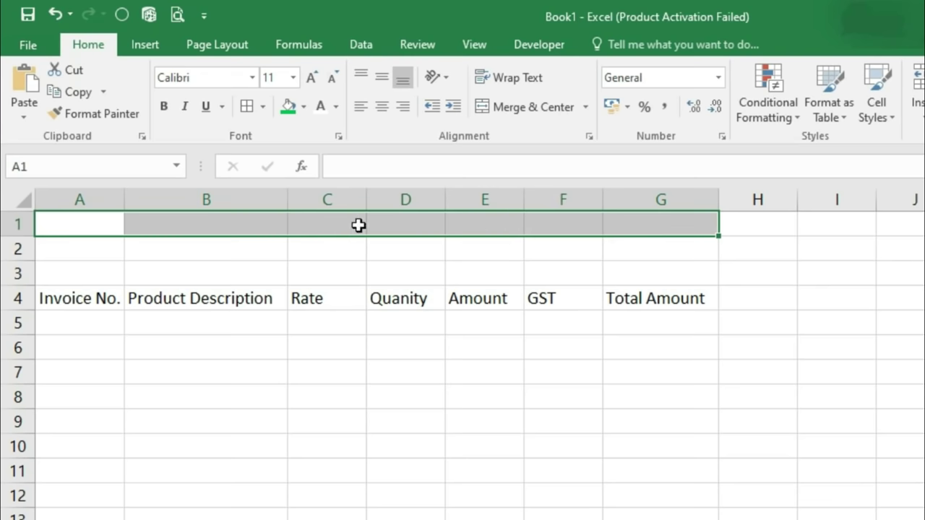
pyautogui.click(511, 110)
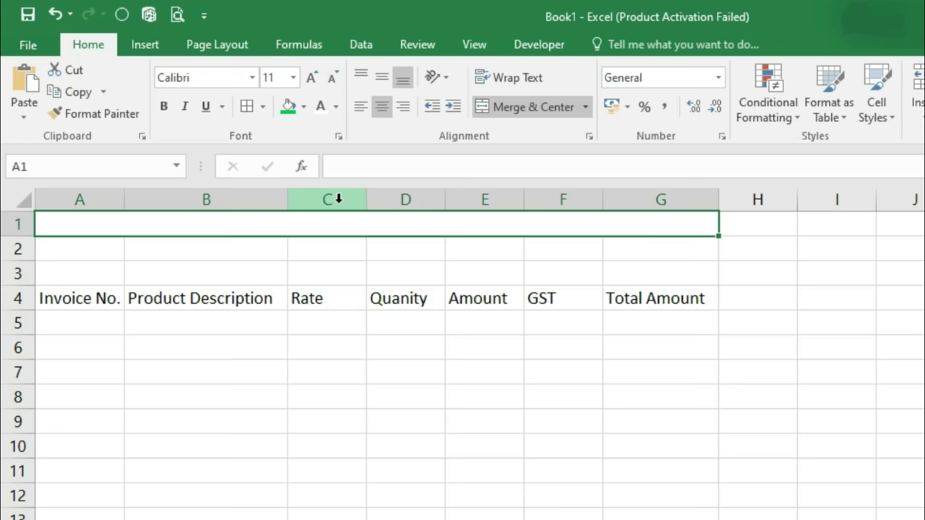
pyautogui.write('Mohan Garments Pvt. Ltd.')
pyautogui.press('Return')
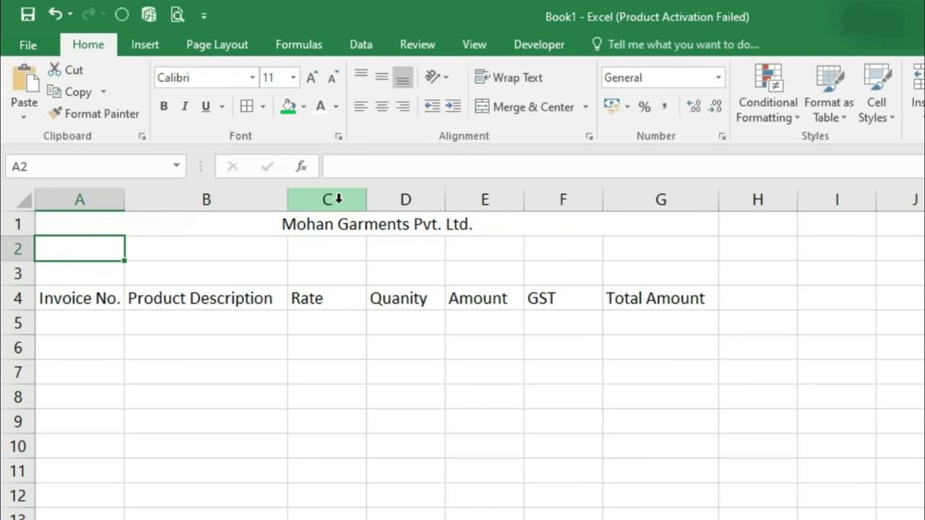
# Merge and centre A2:G2 and enter the company's address
pyautogui.moveTo(65, 247); pyautogui.dragTo(684, 247)
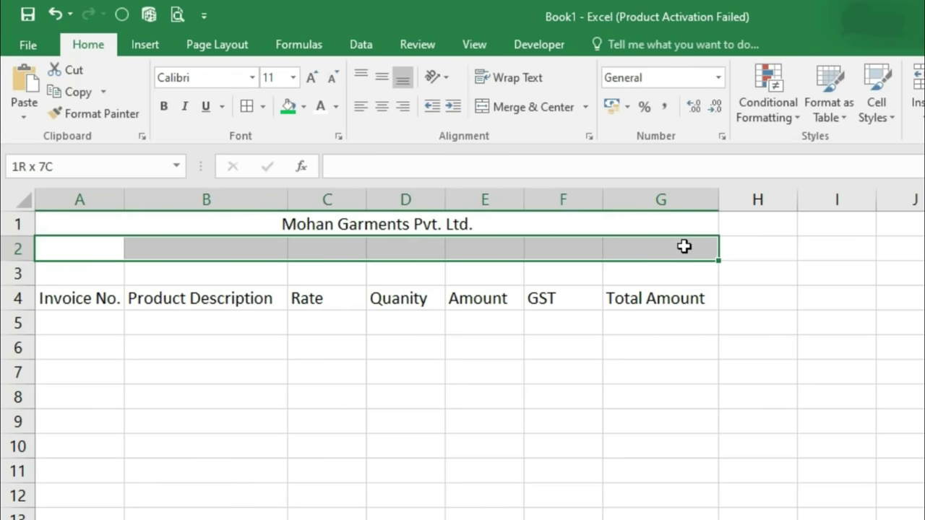
pyautogui.click(548, 110)
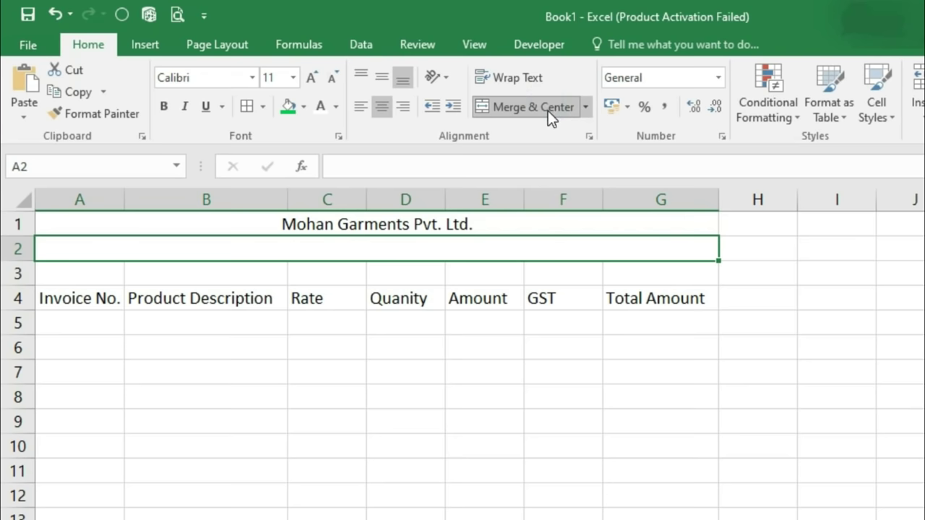
pyautogui.write('Sadarpur Sector-45, Noida UP 201301')
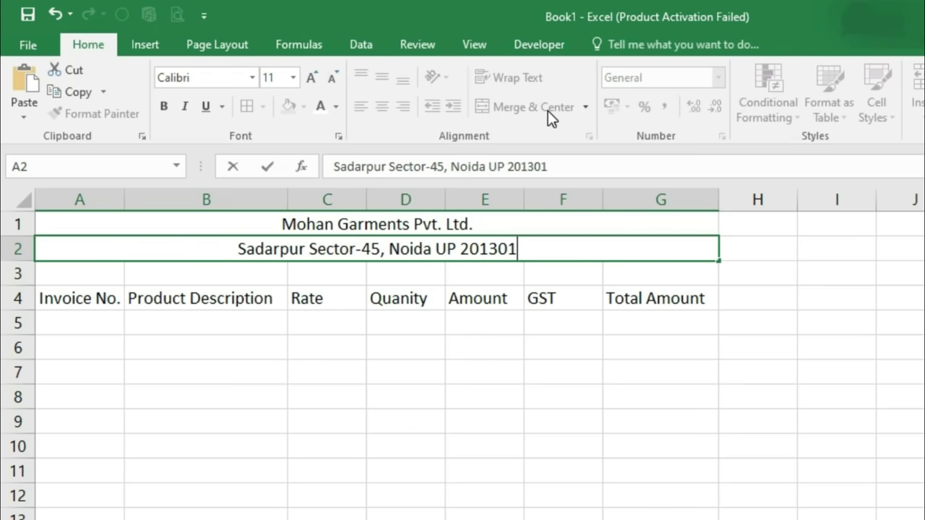
pyautogui.press('Return')
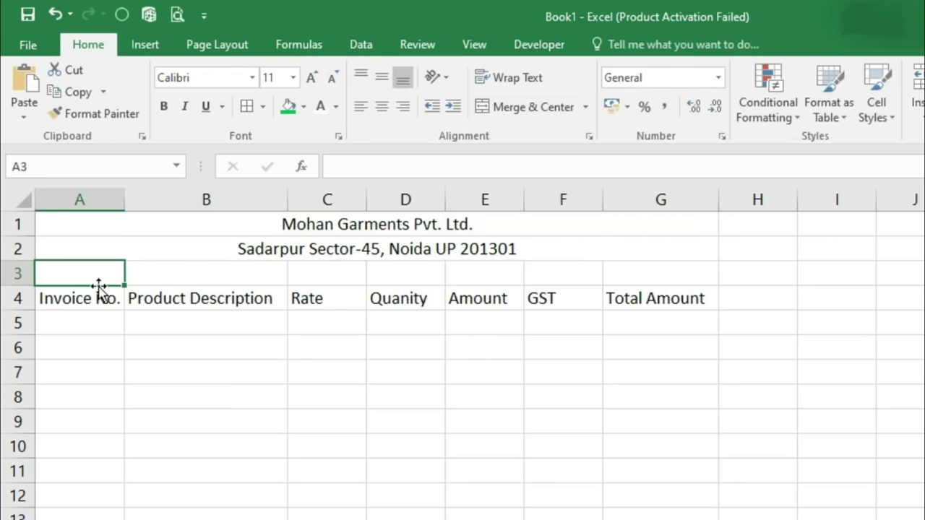
# Merge and centre A3:G3 and enter the heading 'Bill Entry'
pyautogui.moveTo(113, 273); pyautogui.dragTo(626, 279)
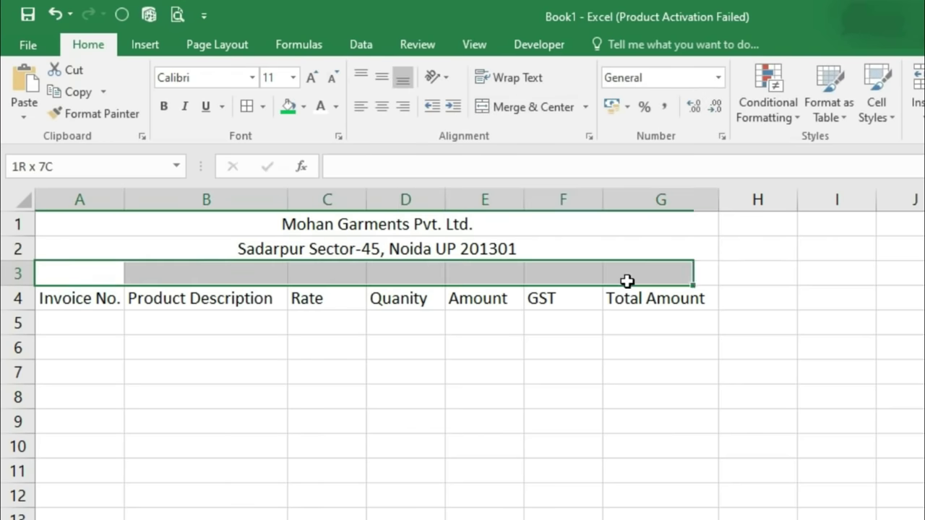
pyautogui.click(518, 114)
pyautogui.write('Bill entr')
pyautogui.press('BackSpace')
pyautogui.press('BackSpace')
pyautogui.press('BackSpace')
pyautogui.press('BackSpace')
pyautogui.write('Entry')
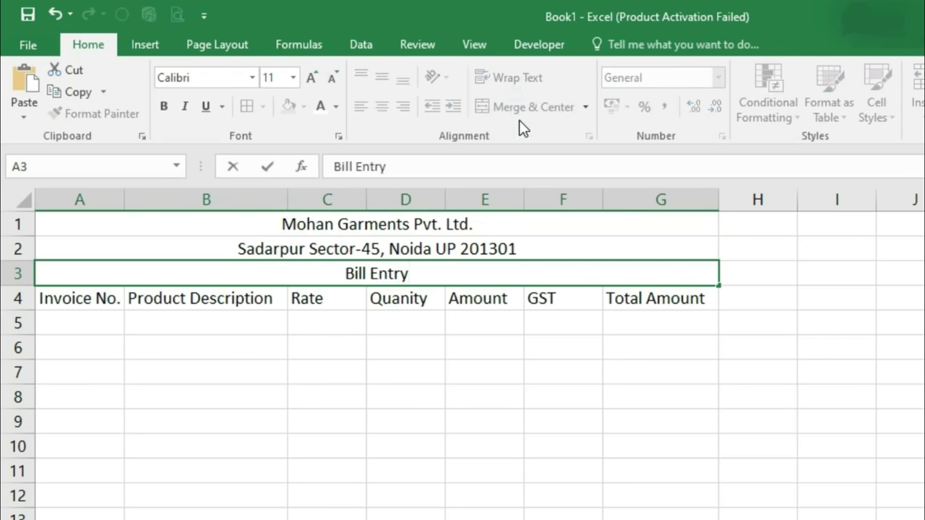
pyautogui.press('Return')
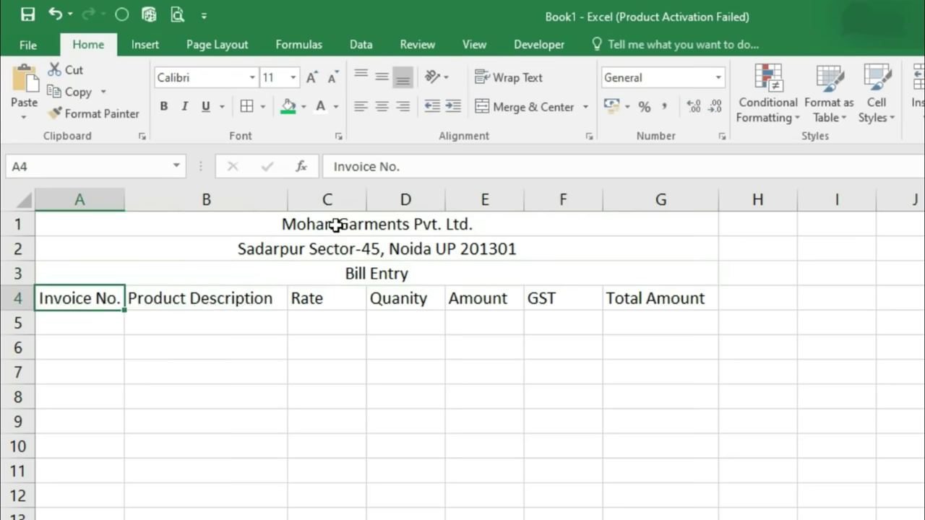
# Apply All Borders to the table range A1:G13
pyautogui.moveTo(336, 225); pyautogui.dragTo(650, 515)
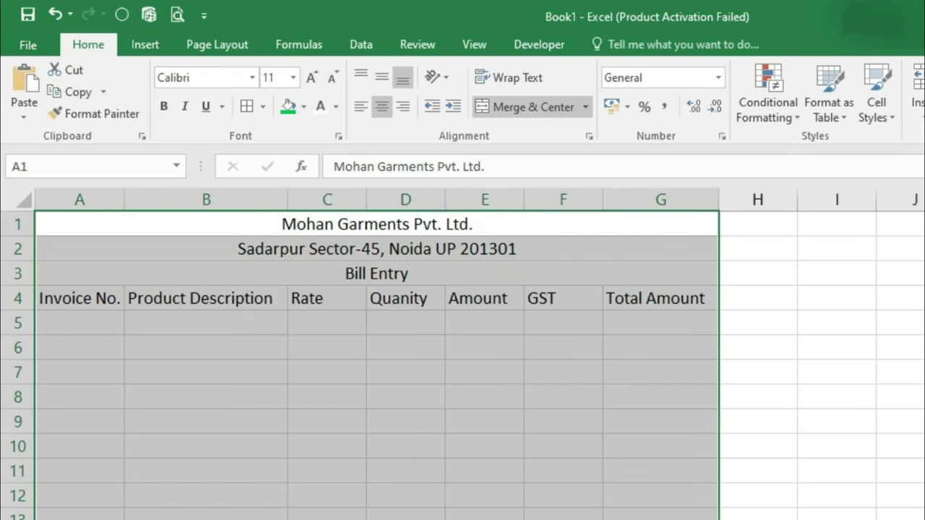
pyautogui.click(266, 105)
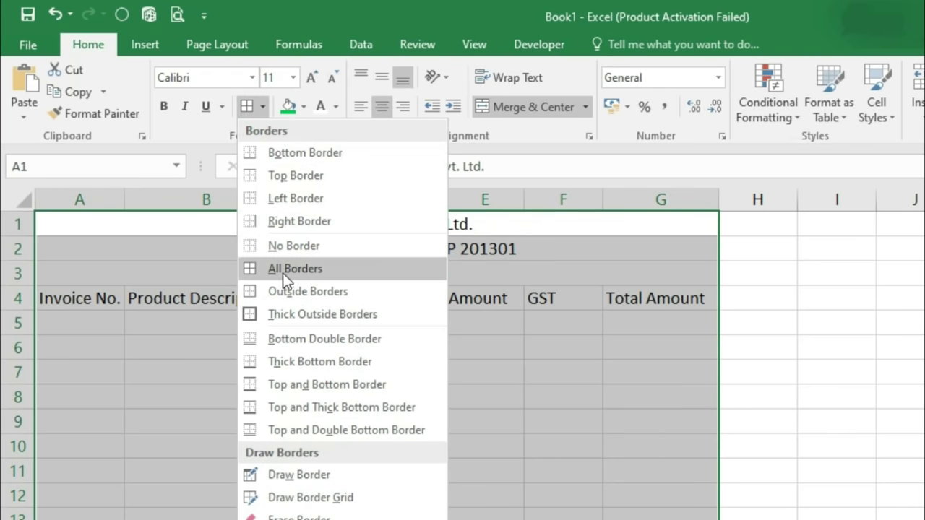
pyautogui.click(303, 268)
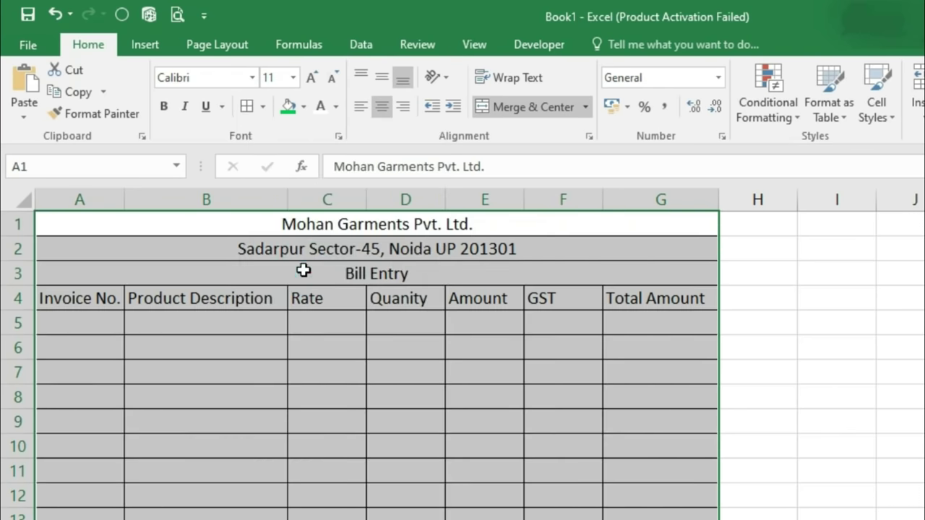
pyautogui.click(400, 399)
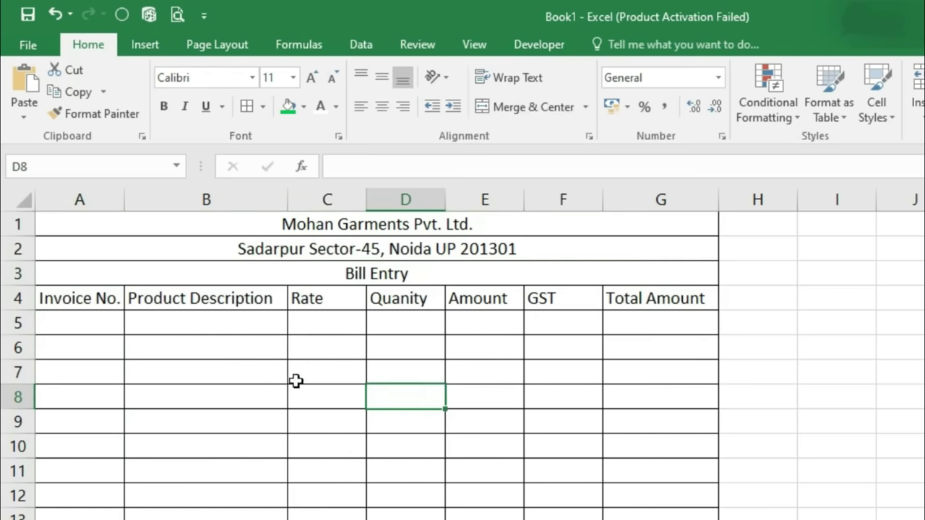
# Make the company title 14-point bold with a green fill
pyautogui.click(327, 226)
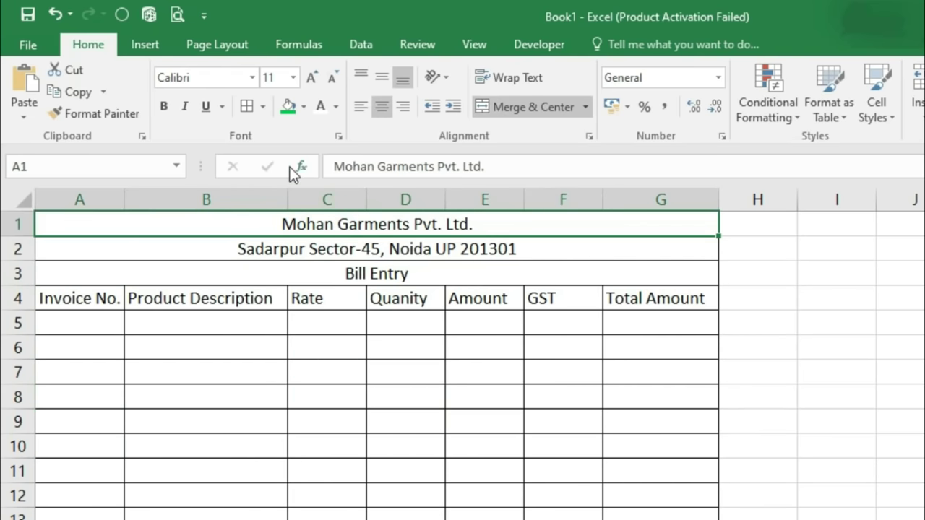
pyautogui.click(311, 77)
pyautogui.click(310, 77)
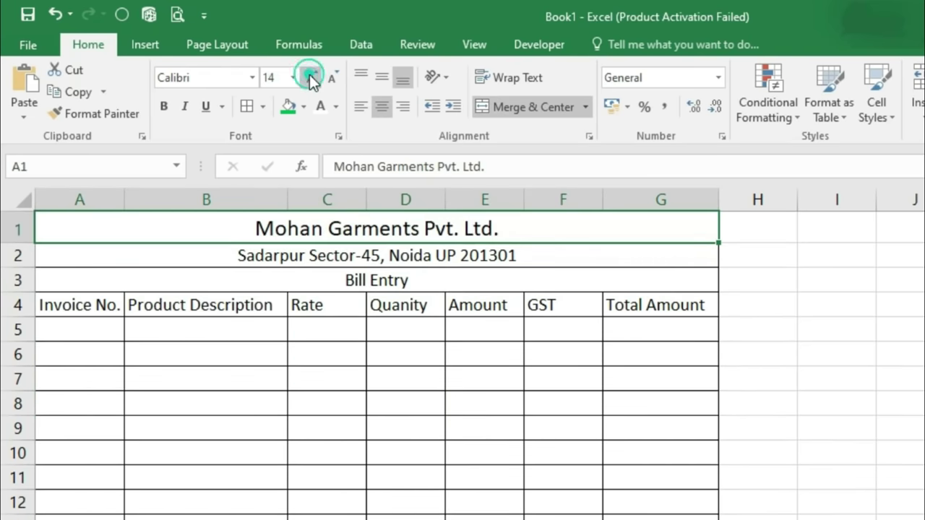
pyautogui.click(164, 106)
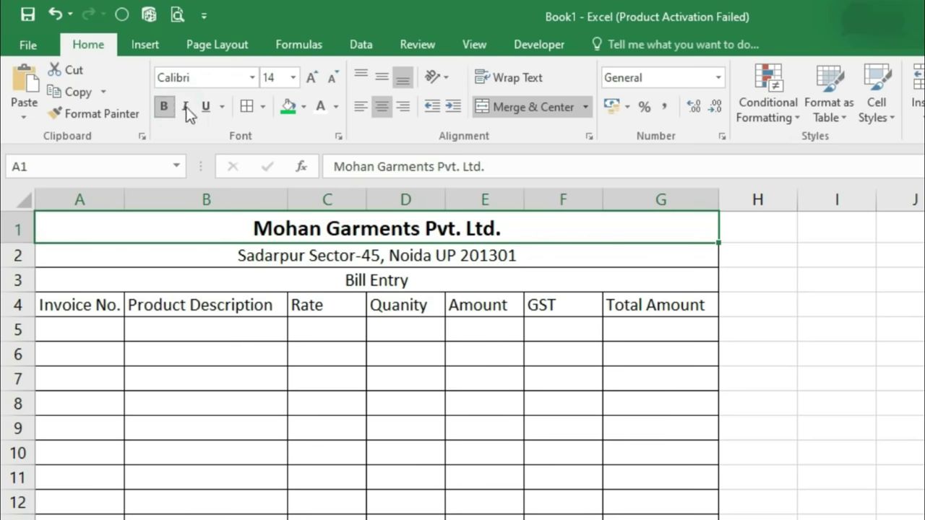
pyautogui.click(289, 106)
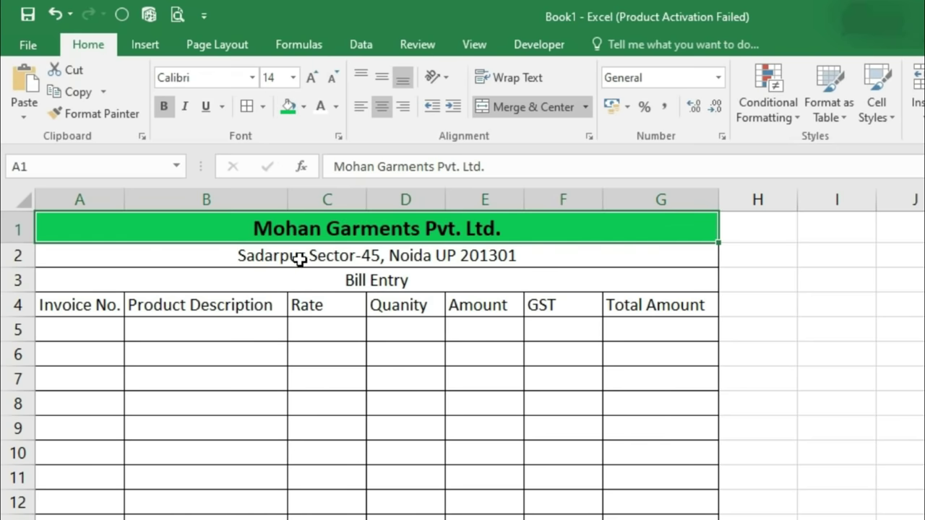
# Fill the address and Bill Entry rows with light blue
pyautogui.moveTo(299, 260); pyautogui.dragTo(299, 278)
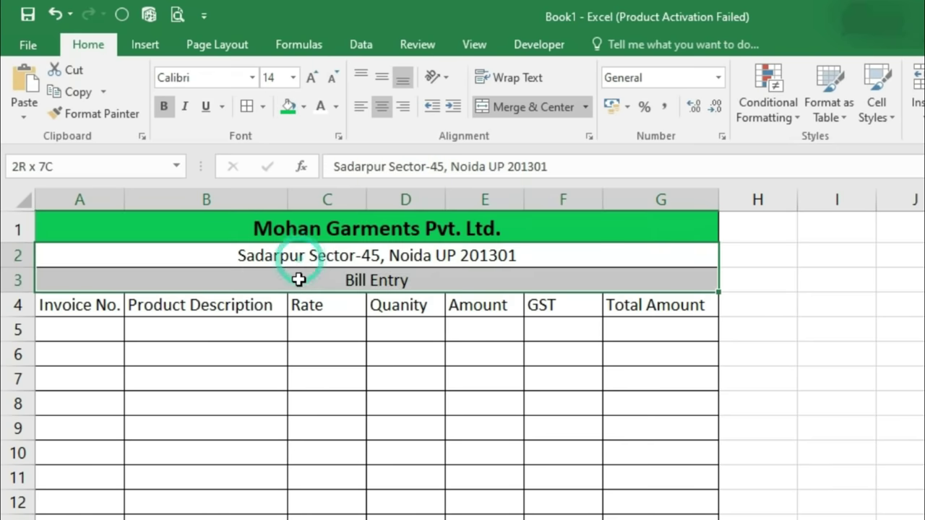
pyautogui.click(304, 107)
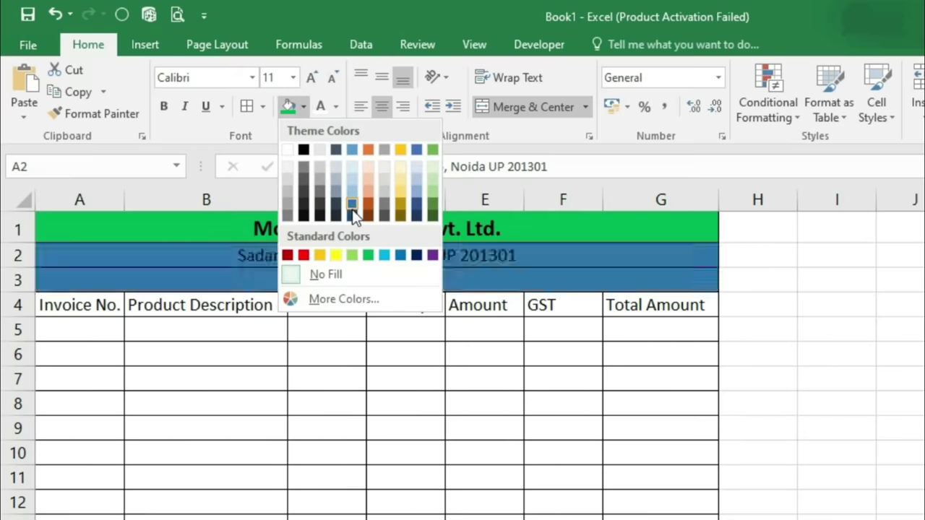
pyautogui.click(351, 168)
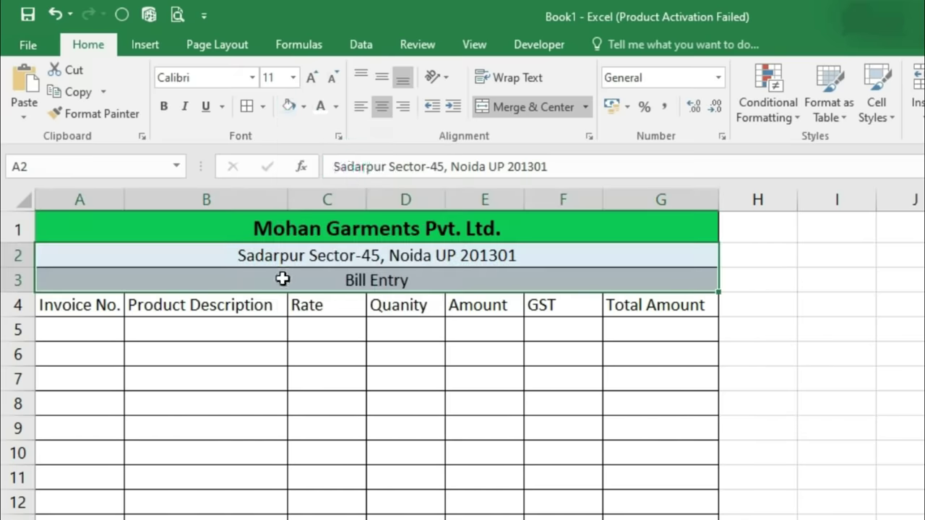
# Format Bill Entry as 18-point bold yellow text on a green fill
pyautogui.click(281, 279)
pyautogui.click(306, 105)
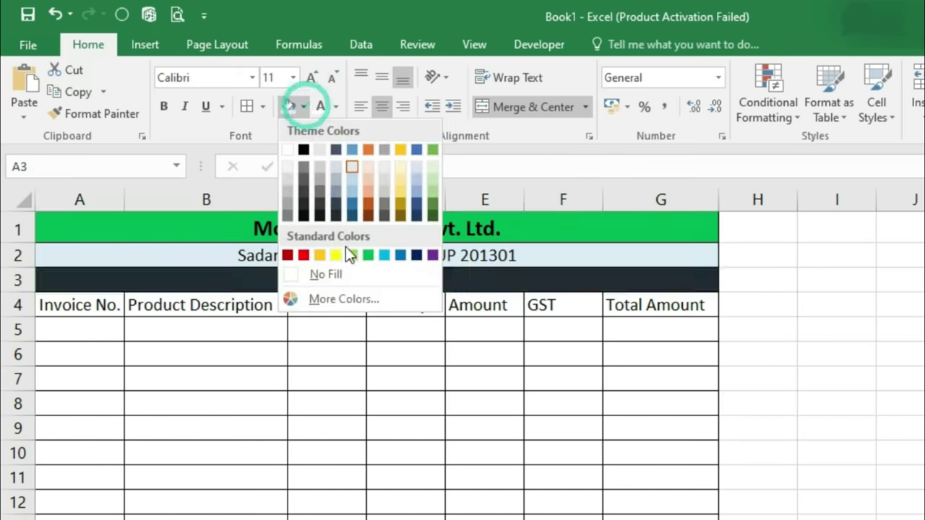
pyautogui.click(364, 255)
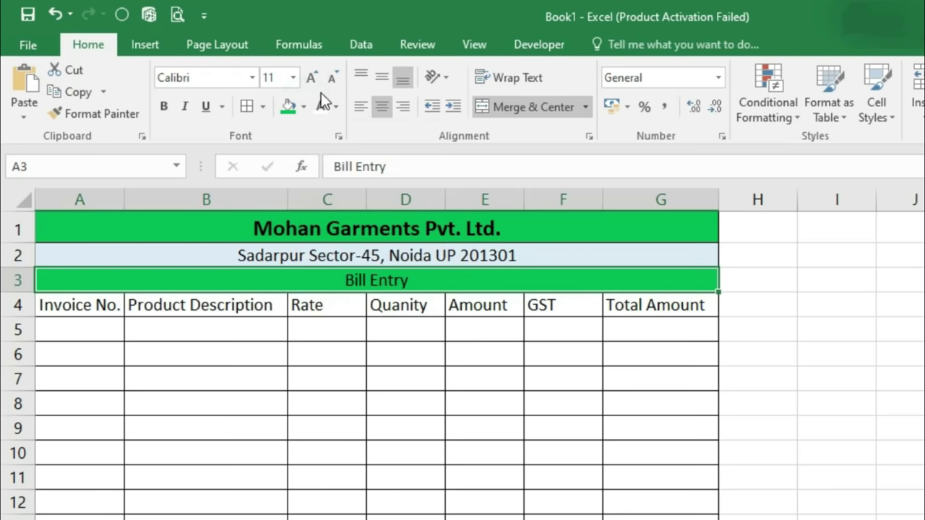
pyautogui.click(311, 77)
pyautogui.click(311, 77)
pyautogui.click(311, 78)
pyautogui.click(311, 78)
pyautogui.click(163, 107)
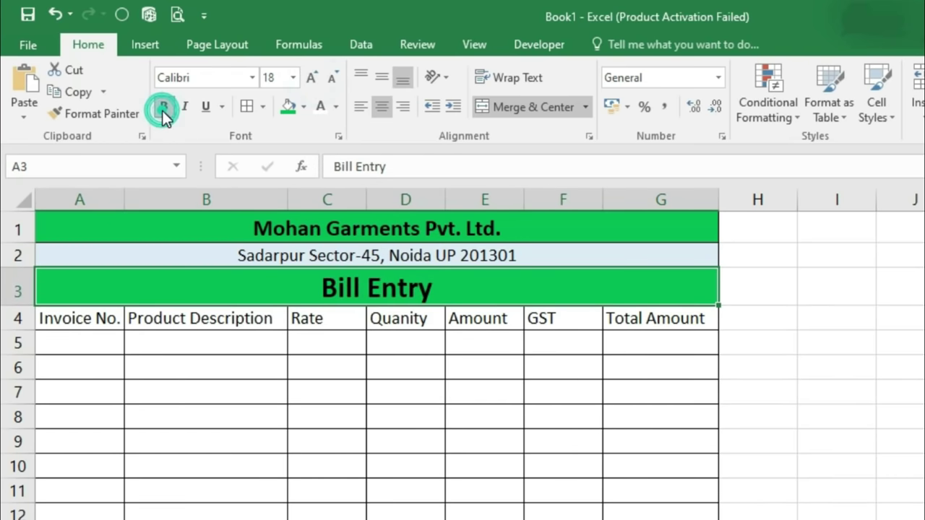
pyautogui.click(320, 107)
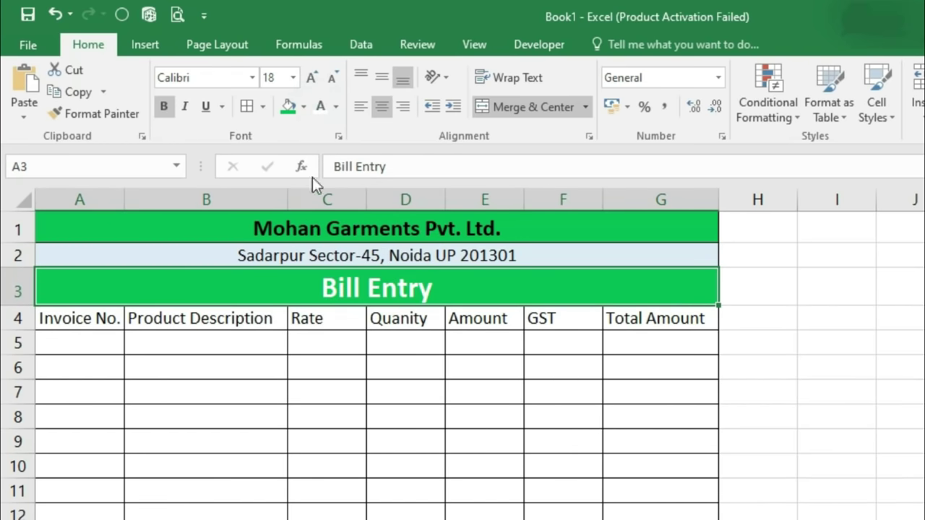
pyautogui.click(335, 107)
pyautogui.click(356, 276)
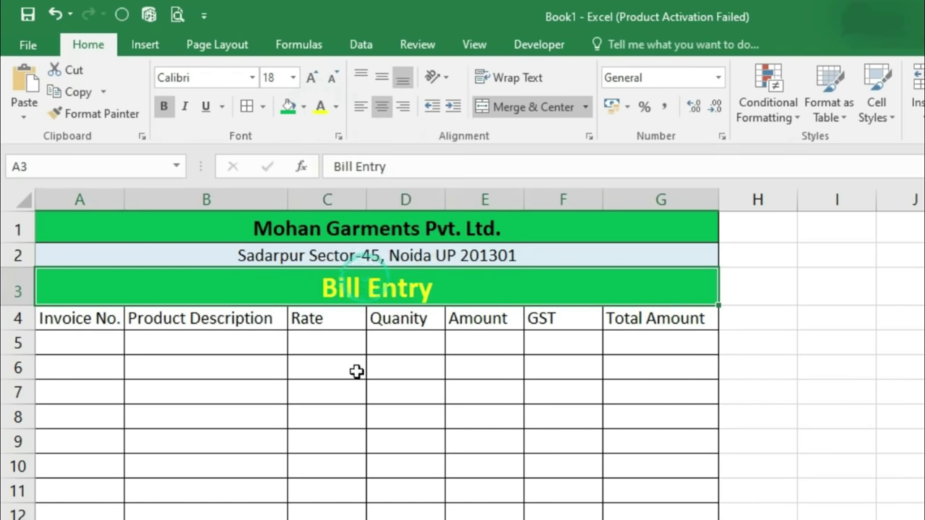
pyautogui.click(361, 370)
# Make the column headers in A4:G4 bold
pyautogui.moveTo(80, 323); pyautogui.dragTo(619, 323)
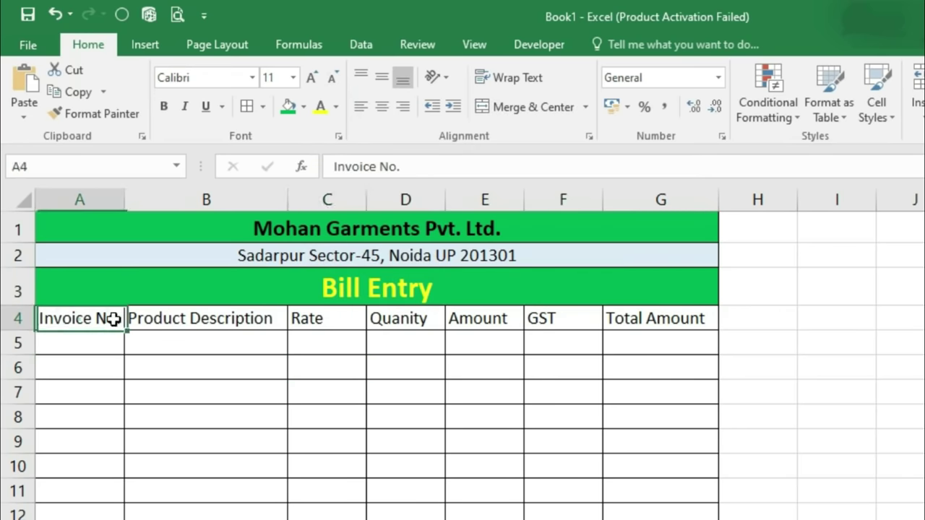
pyautogui.click(163, 106)
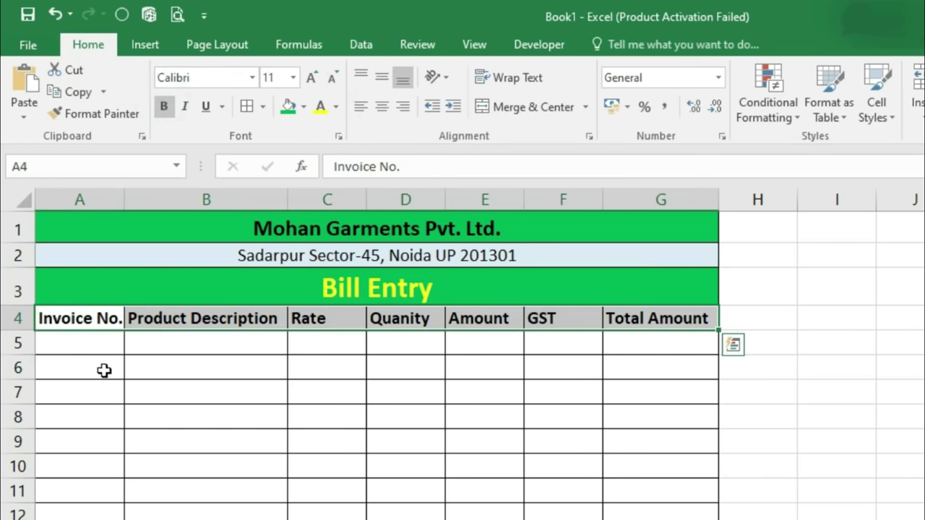
pyautogui.click(70, 345)
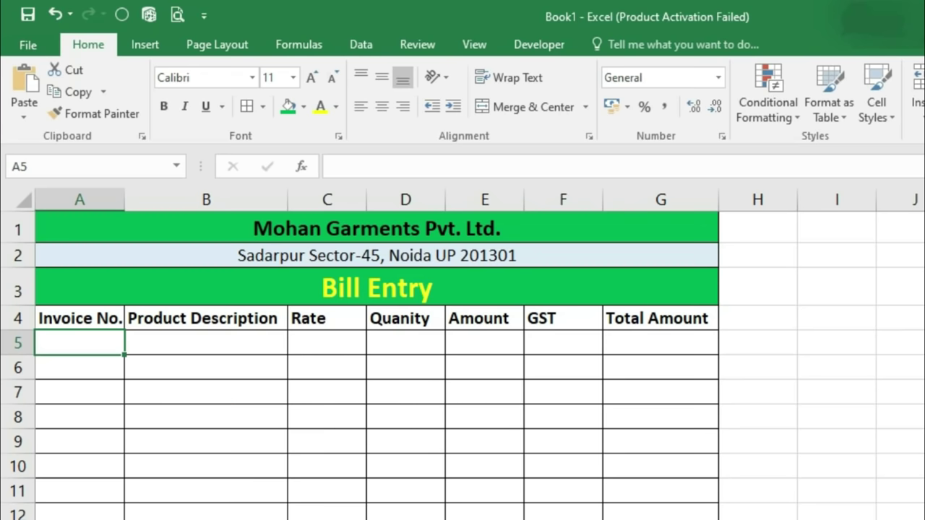
# Enter invoice 10301, Shirt, rate 480 and quantity 2 in A5:D5
pyautogui.write('10')
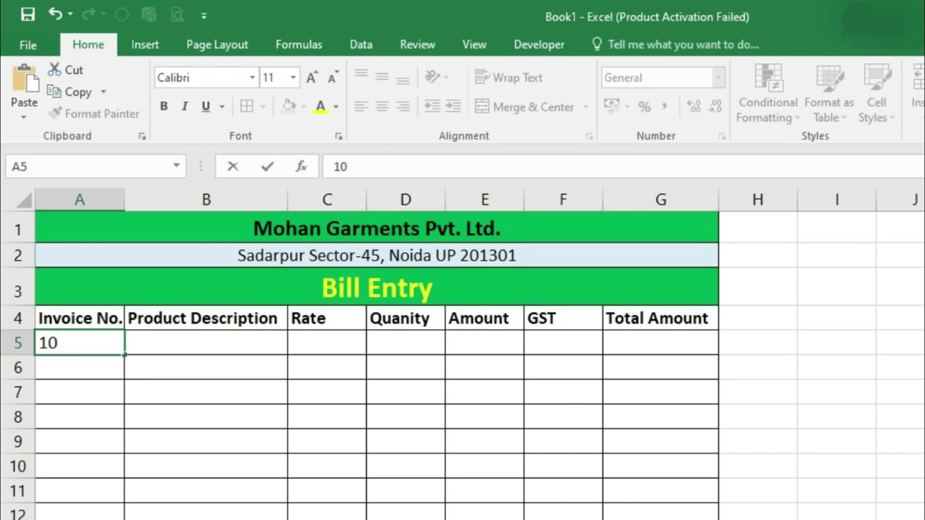
pyautogui.write('301')
pyautogui.press('Tab')
pyautogui.write('Shirt')
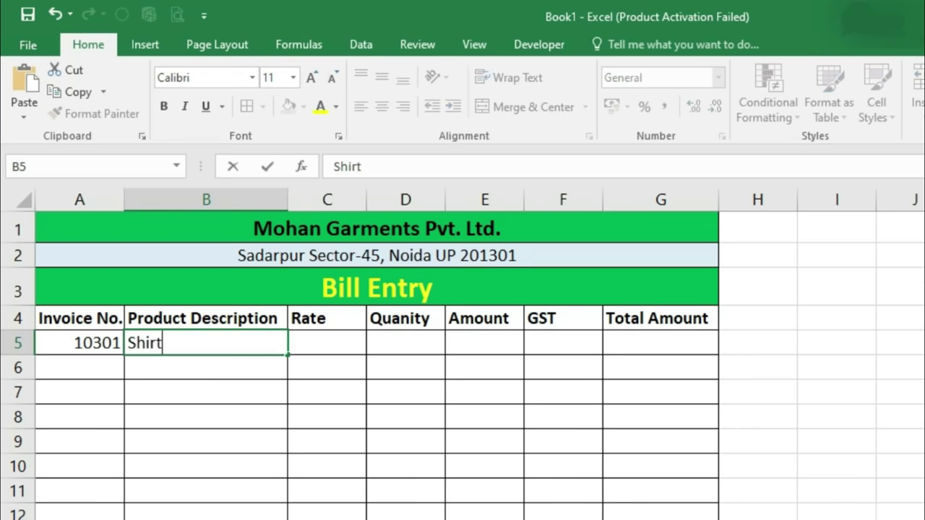
pyautogui.press('Tab')
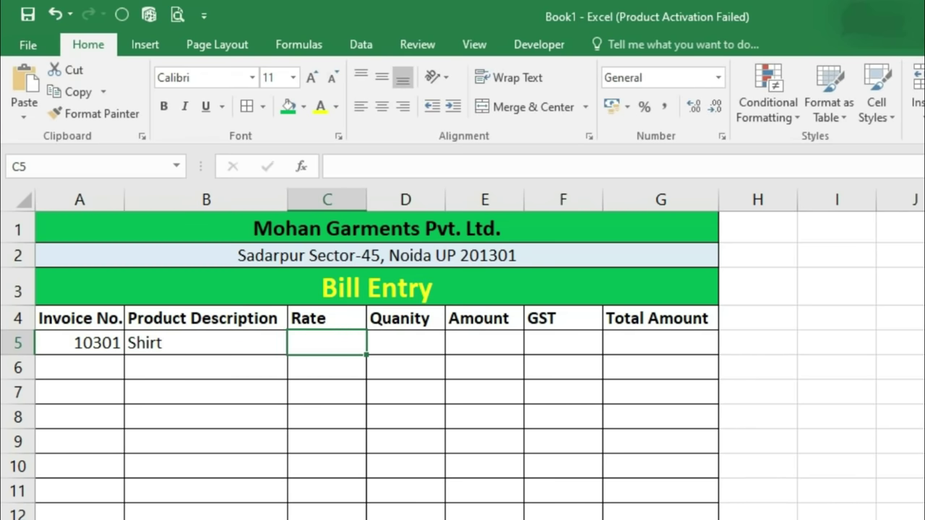
pyautogui.write('480')
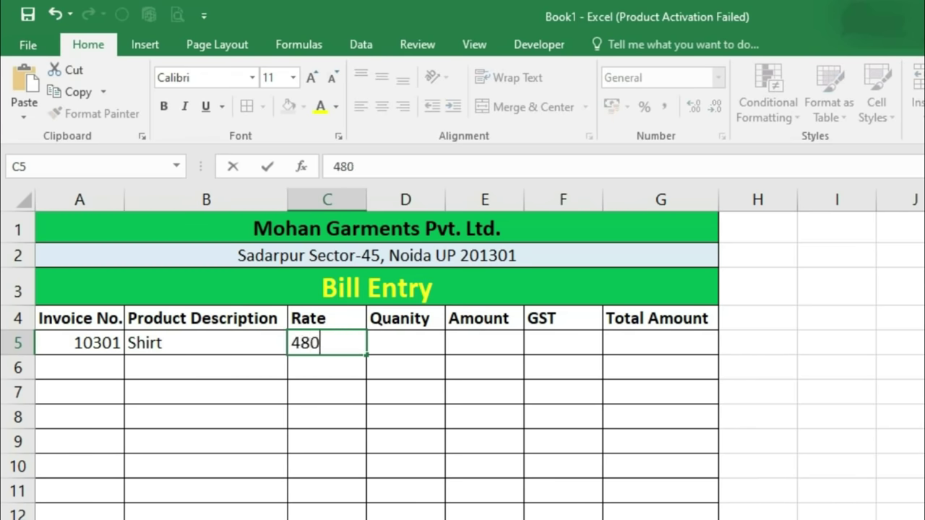
pyautogui.press('Tab')
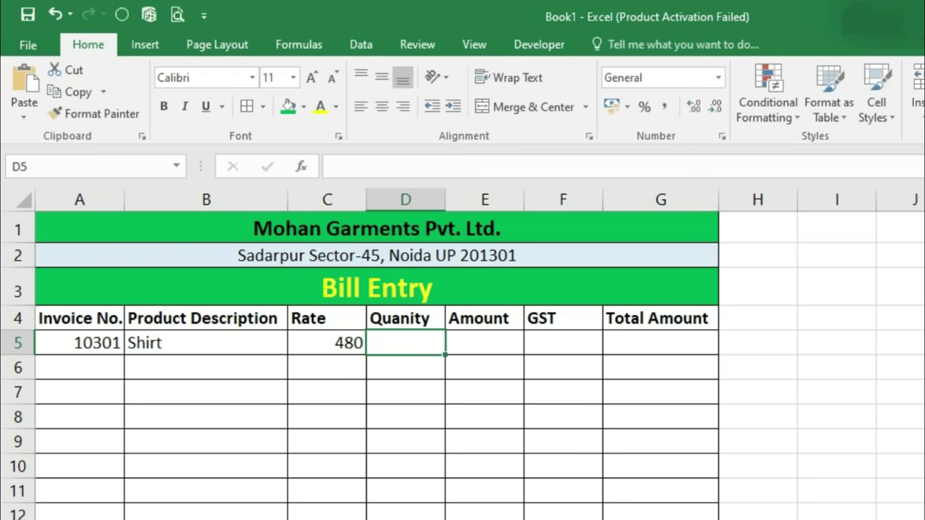
pyautogui.write('2')
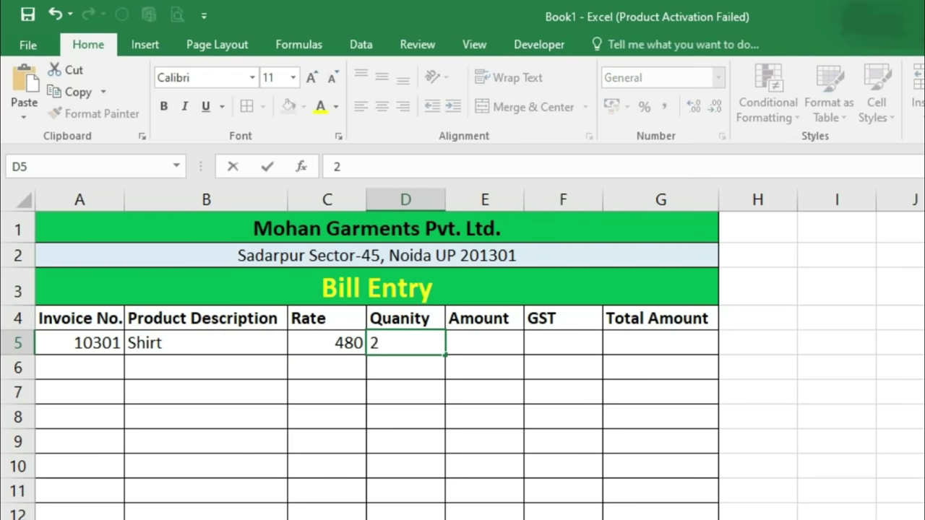
pyautogui.press('Tab')
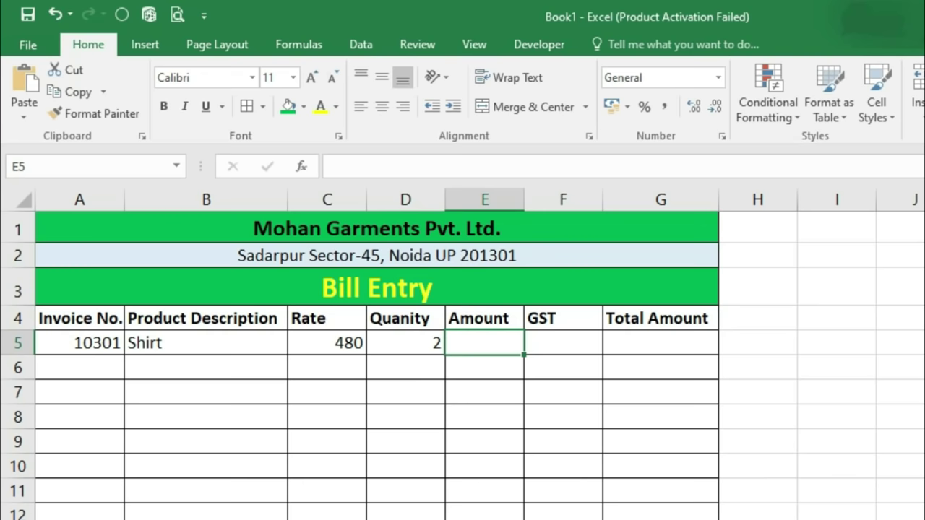
# Enter =C5*D5 in E5 so the first Amount shows 960
pyautogui.write('=')
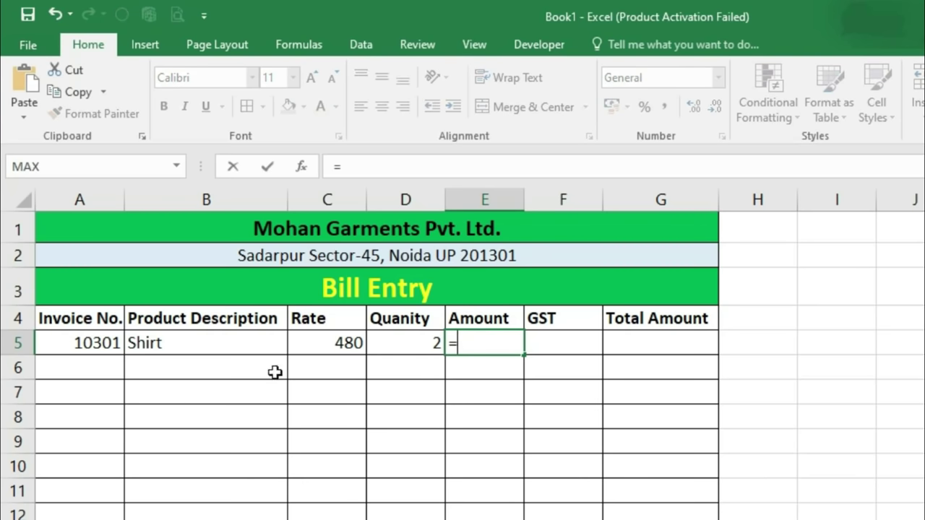
pyautogui.click(305, 348)
pyautogui.write('*')
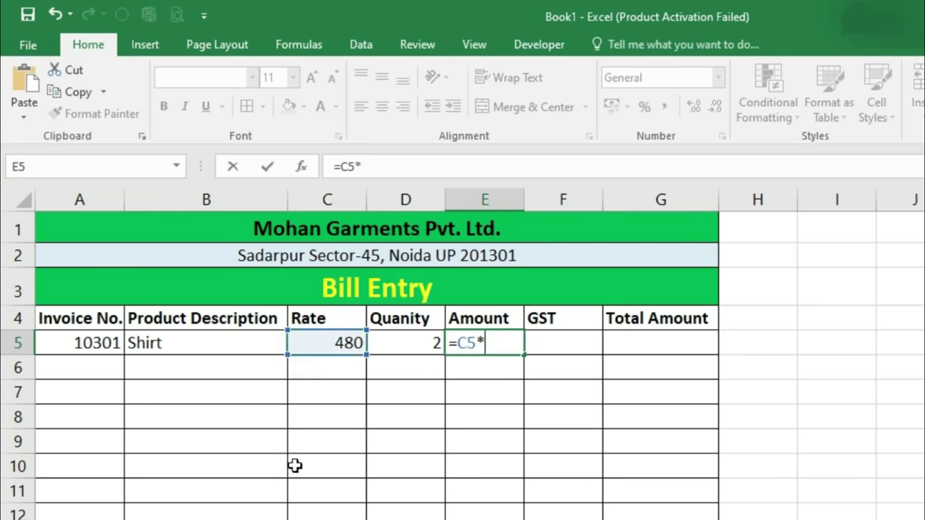
pyautogui.click(414, 341)
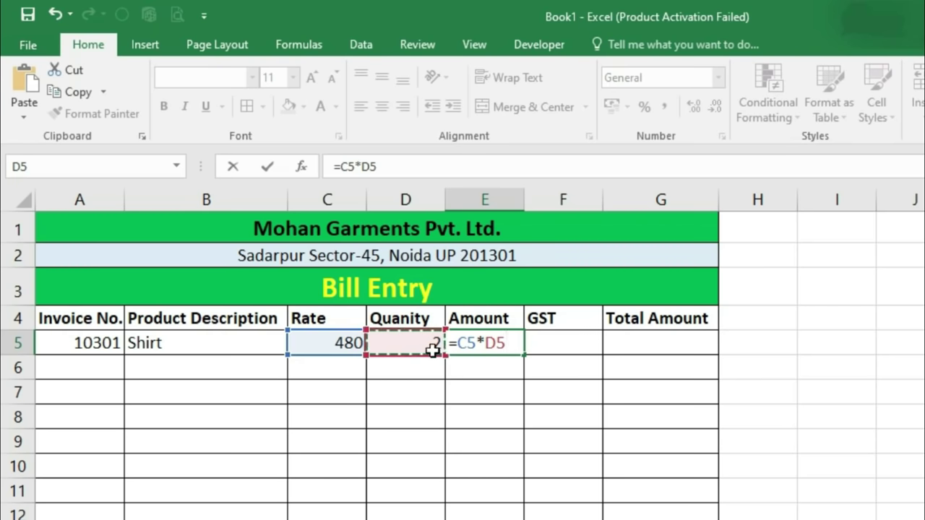
pyautogui.press('Return')
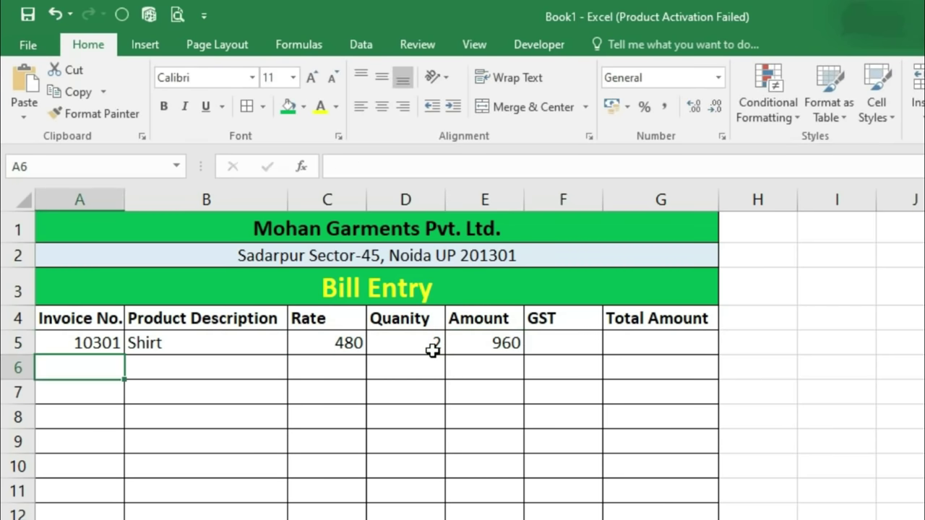
pyautogui.click(492, 345)
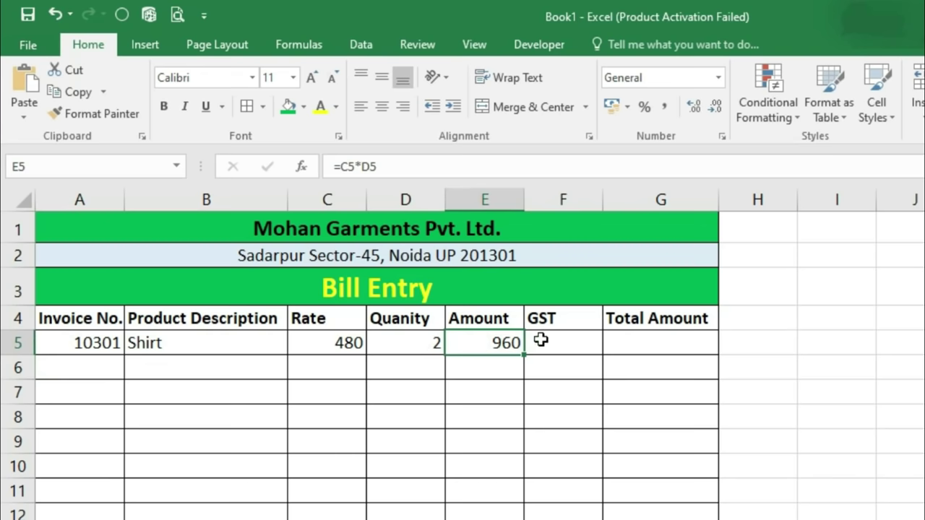
pyautogui.click(540, 340)
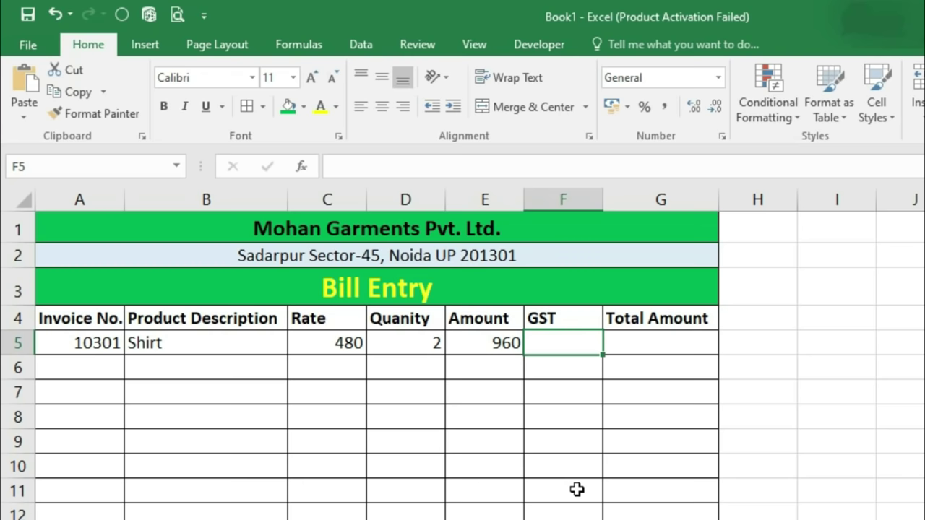
# Change the F4 header to 'GST 12%'
pyautogui.doubleClick(578, 318)
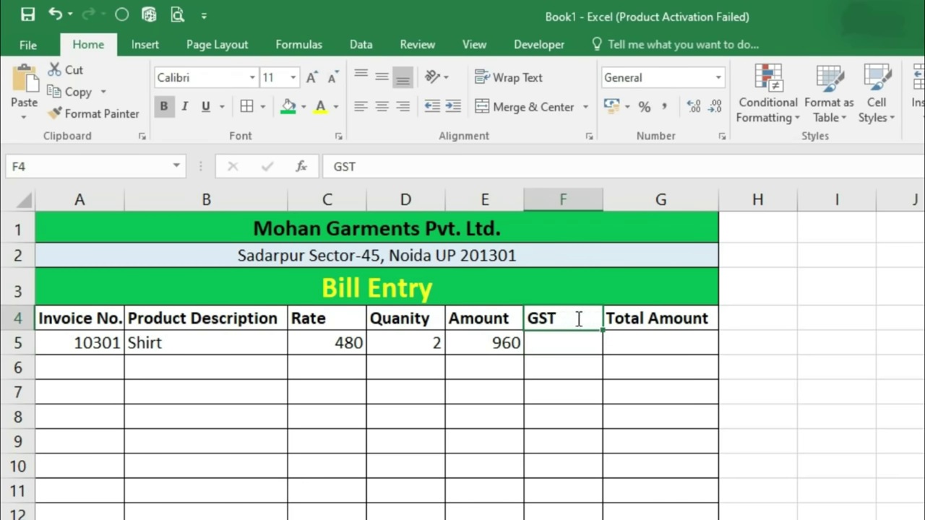
pyautogui.write('12%')
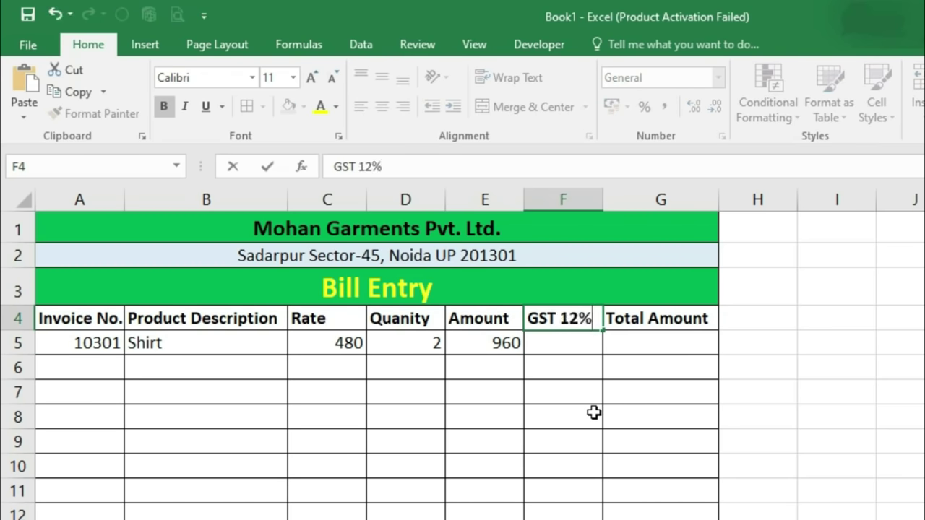
pyautogui.press('Return')
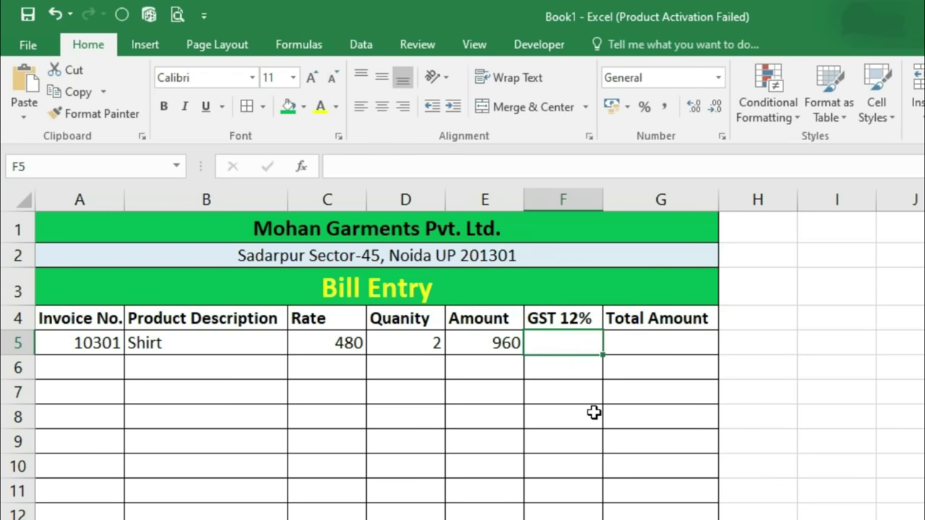
# Enter =E5*12/100 in F5 to compute a GST of 115.2
pyautogui.write('=')
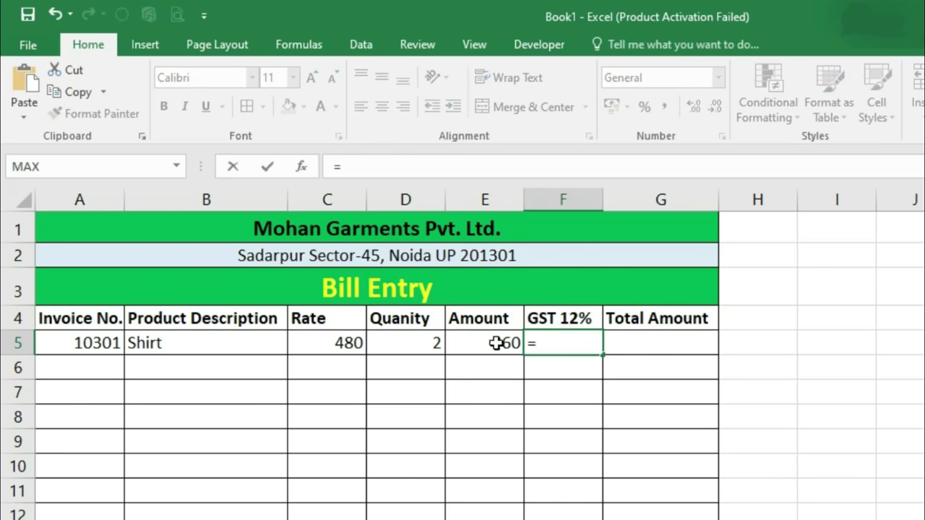
pyautogui.click(494, 344)
pyautogui.write('*12/')
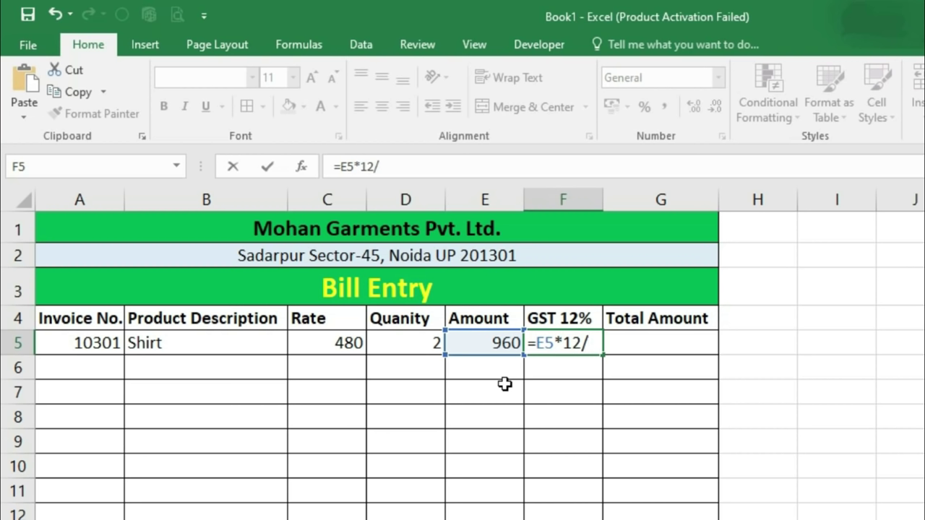
pyautogui.write('100')
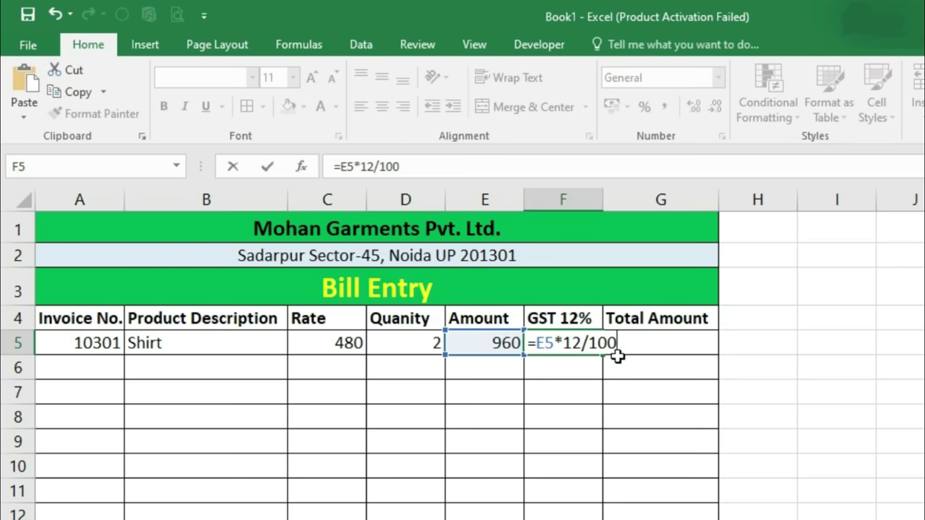
pyautogui.hotkey('ctrl', 'Return')
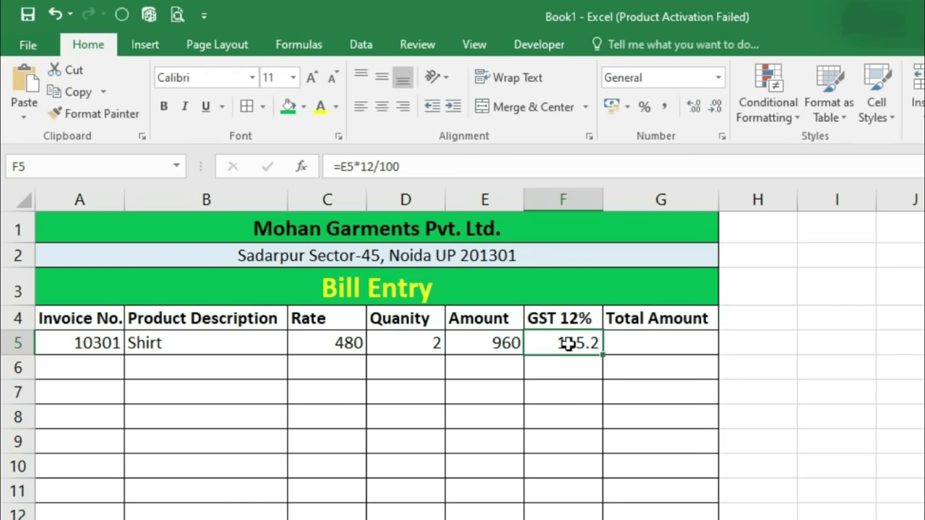
pyautogui.click(664, 345)
# Enter =E5+F5 in G5 and make the 1075.2 total bold
pyautogui.write('=')
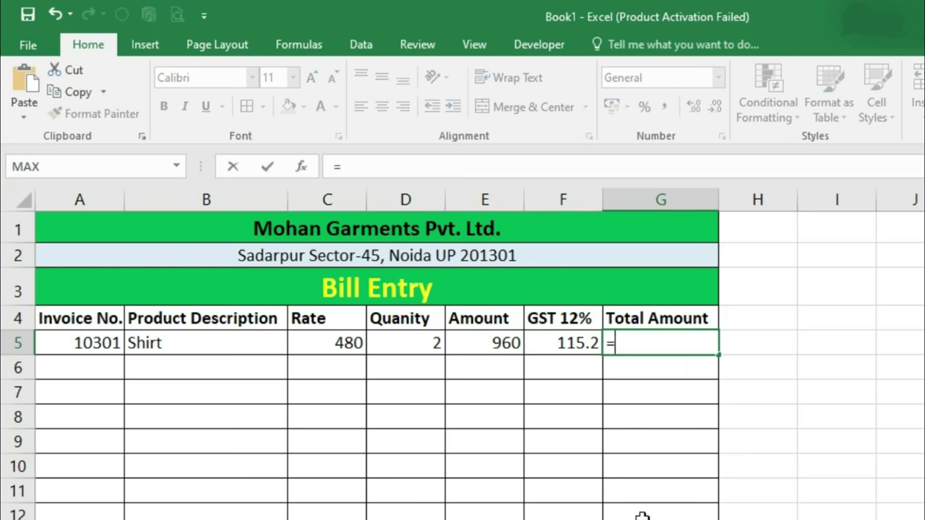
pyautogui.click(488, 344)
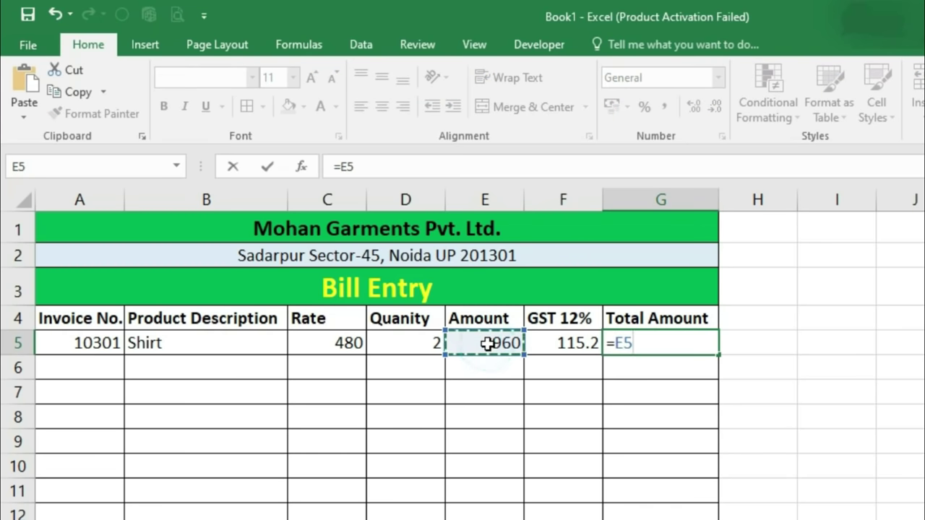
pyautogui.write('+')
pyautogui.click(543, 343)
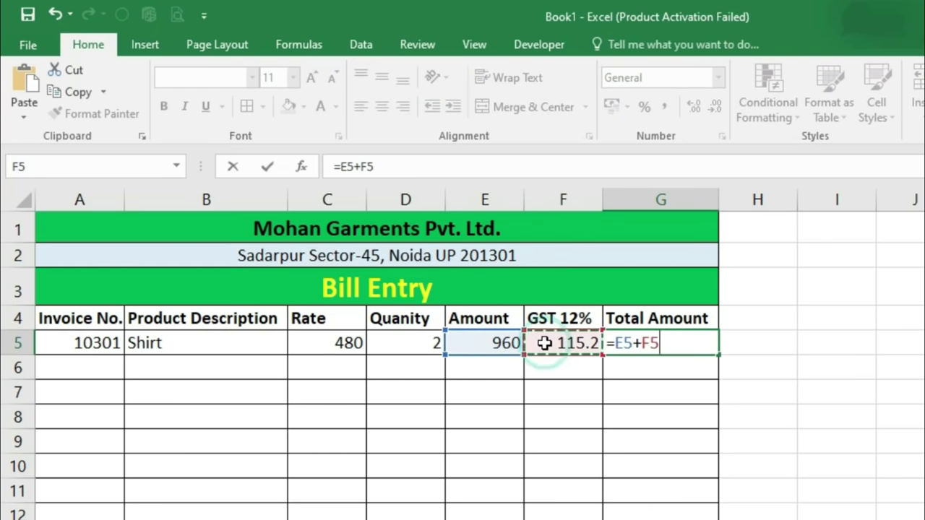
pyautogui.press('Return')
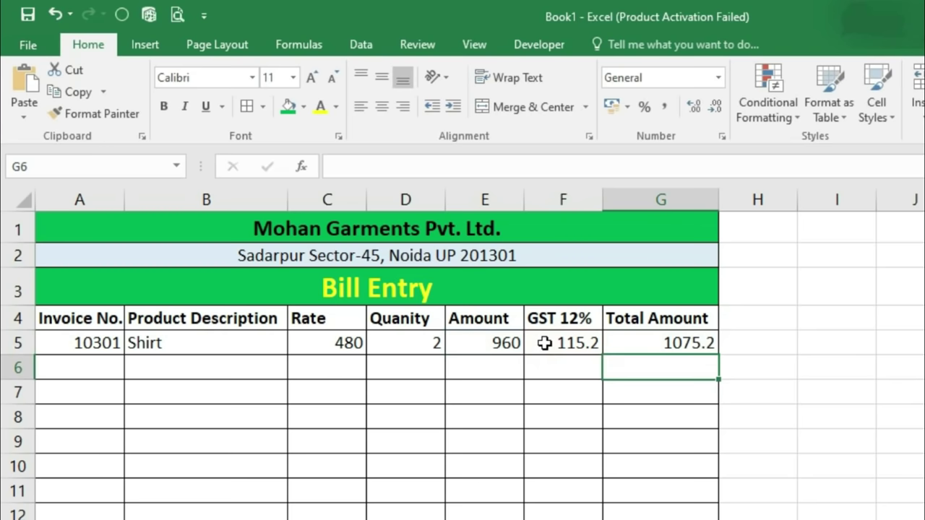
pyautogui.click(668, 345)
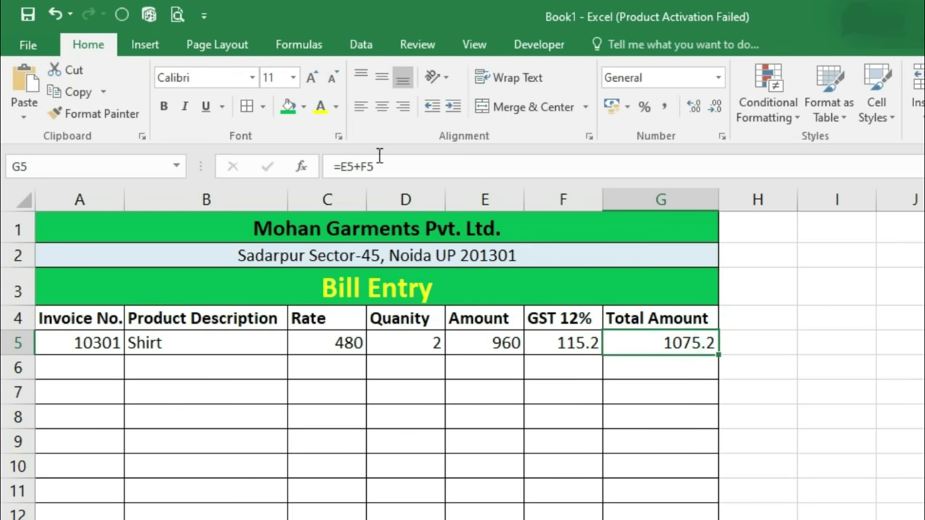
pyautogui.click(164, 106)
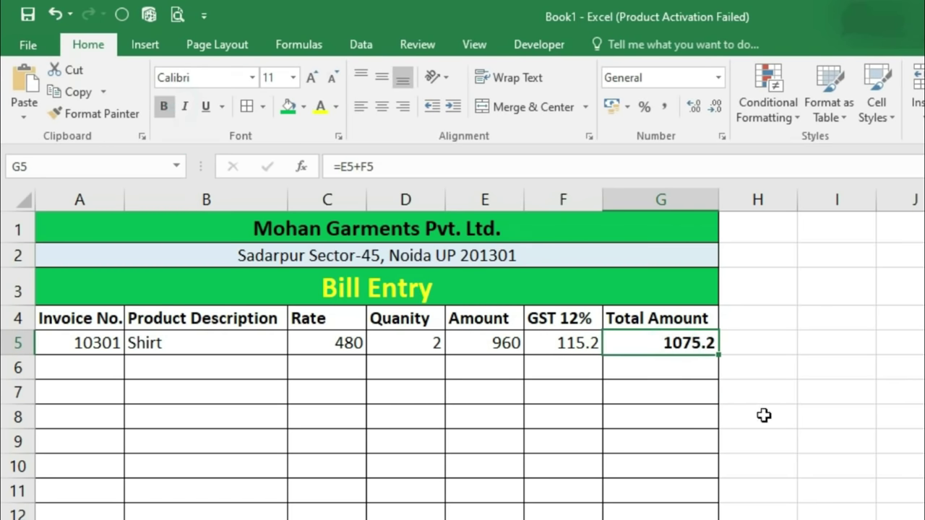
pyautogui.click(95, 371)
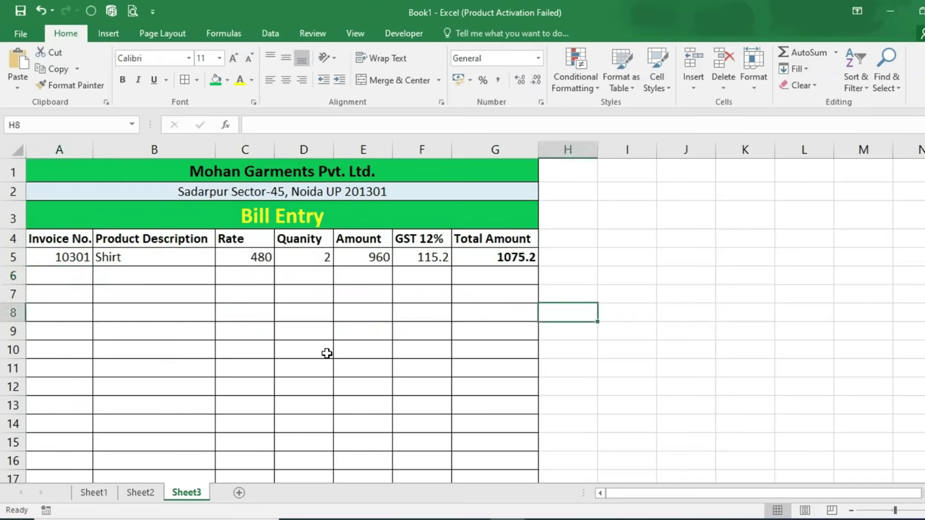
# Fill the E5, G5 and F5 formulas down to row 17
pyautogui.click(352, 262)
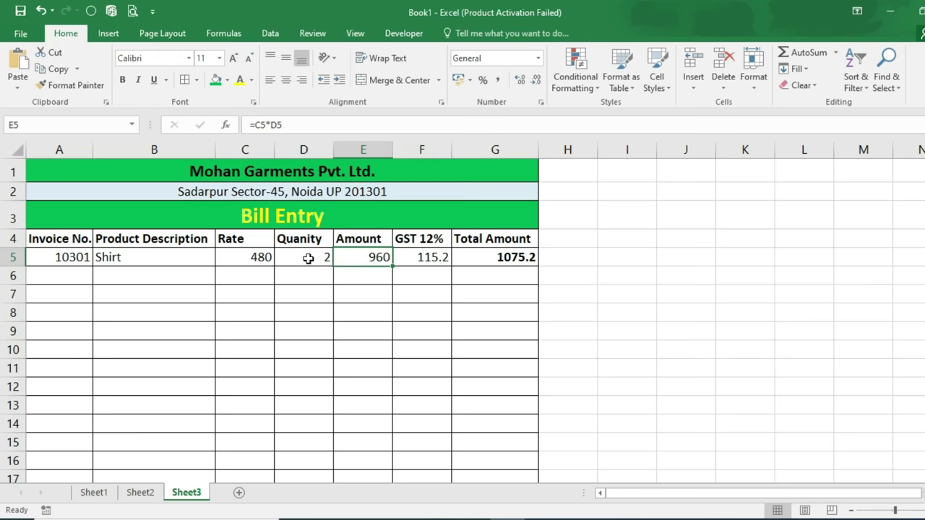
pyautogui.moveTo(393, 265); pyautogui.dragTo(362, 466)
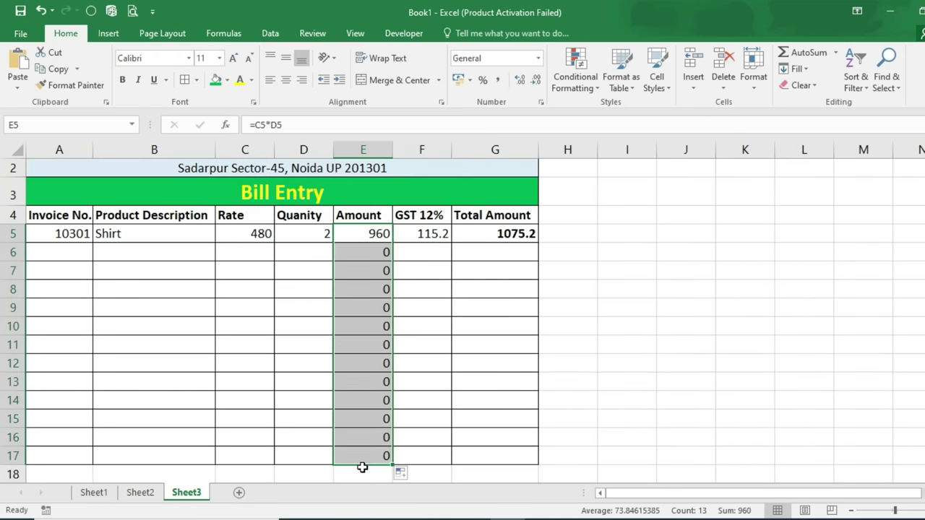
pyautogui.click(496, 234)
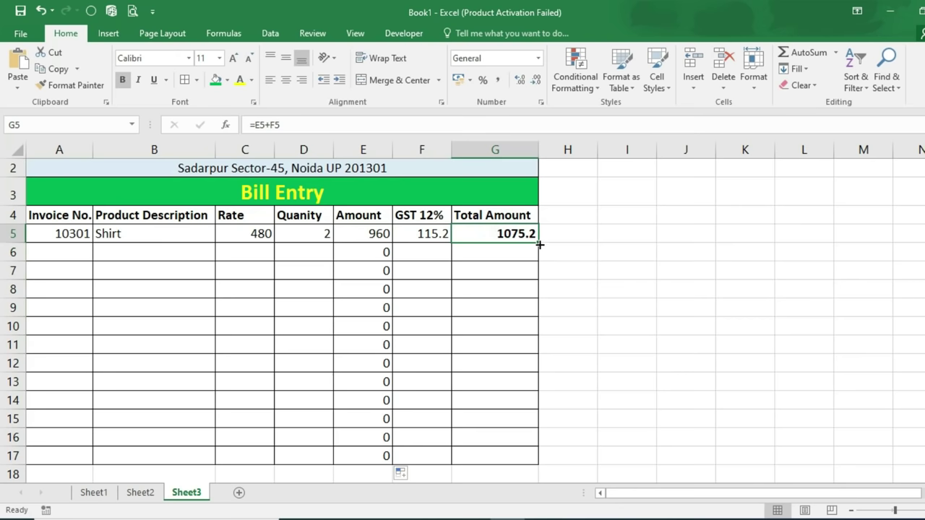
pyautogui.moveTo(539, 245); pyautogui.dragTo(543, 463)
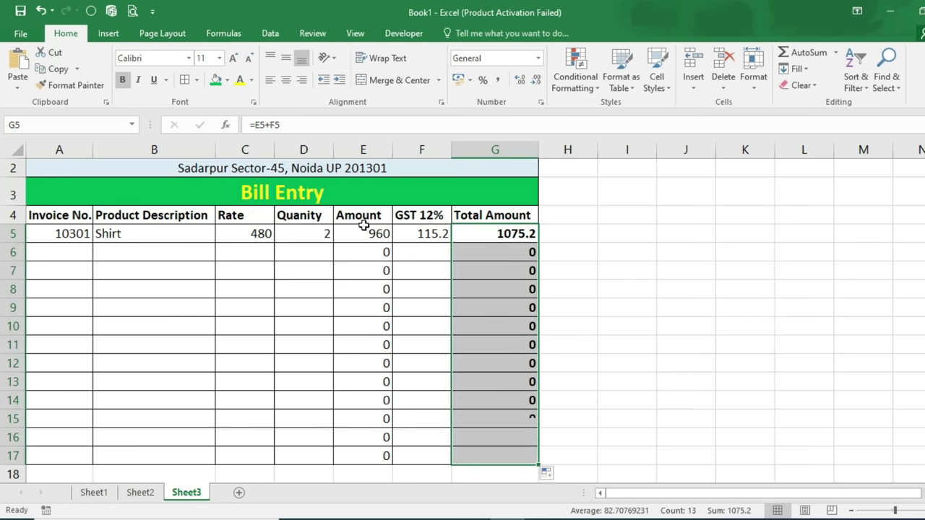
pyautogui.click(419, 234)
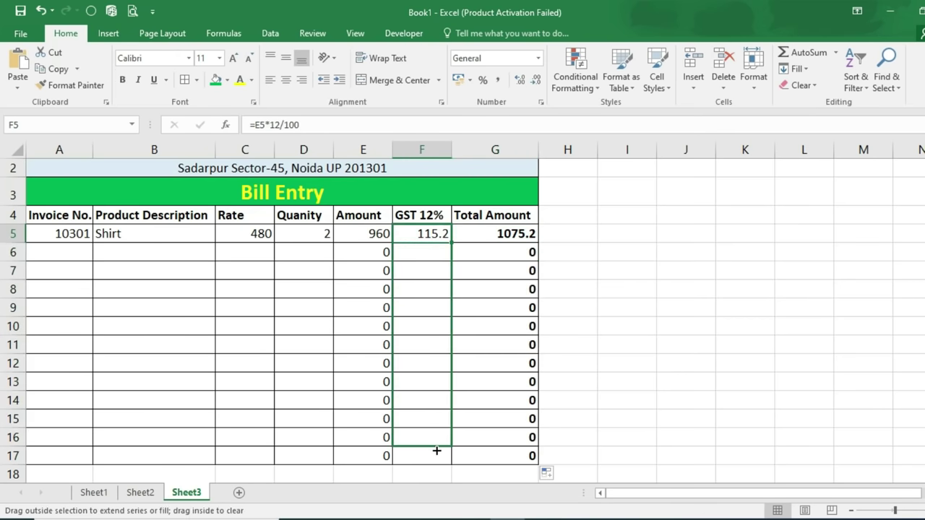
pyautogui.moveTo(451, 245); pyautogui.dragTo(433, 465)
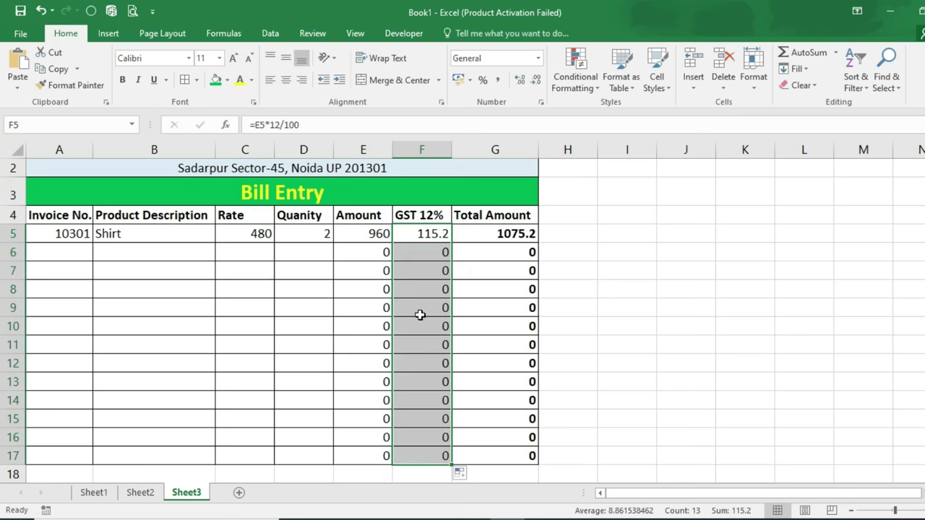
pyautogui.scroll(1, 49, 276)
pyautogui.click(49, 276)
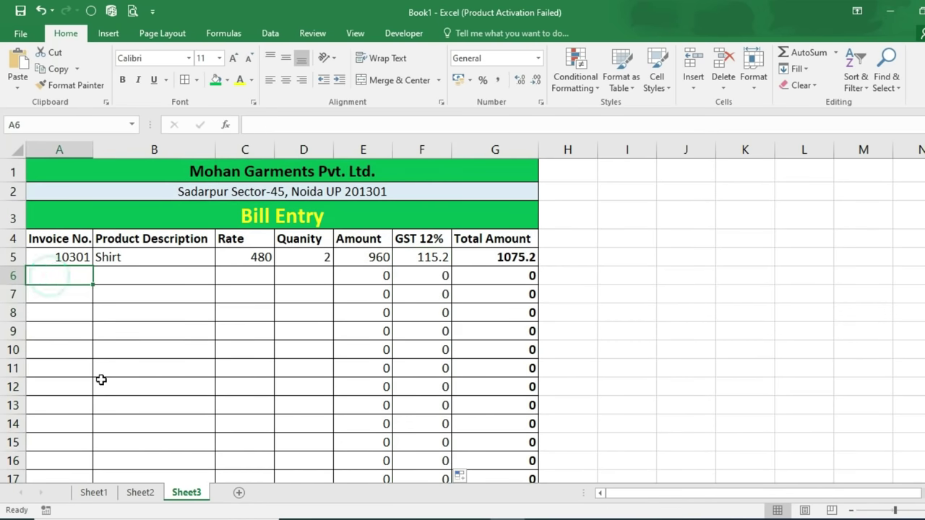
# Enter invoice 10302 with product Pant, rate 750 and quantity 1 in row 6
pyautogui.write('10')
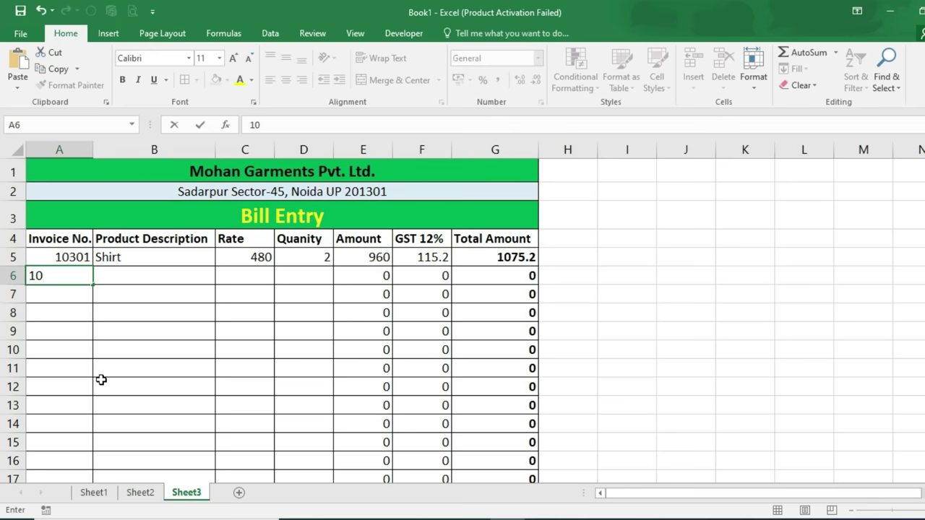
pyautogui.write('302')
pyautogui.press('Tab')
pyautogui.write('Pant')
pyautogui.press('Tab')
pyautogui.write('750')
pyautogui.press('Tab')
pyautogui.write('1')
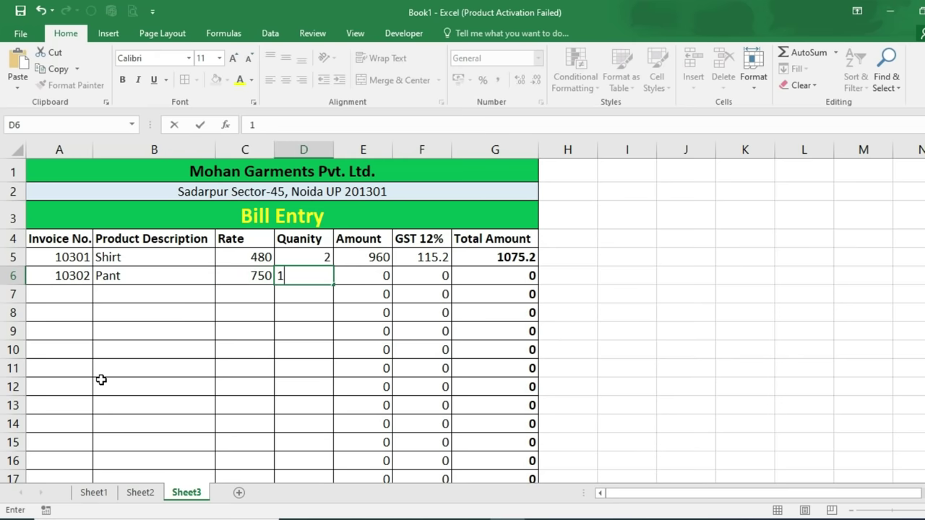
pyautogui.press('Return')
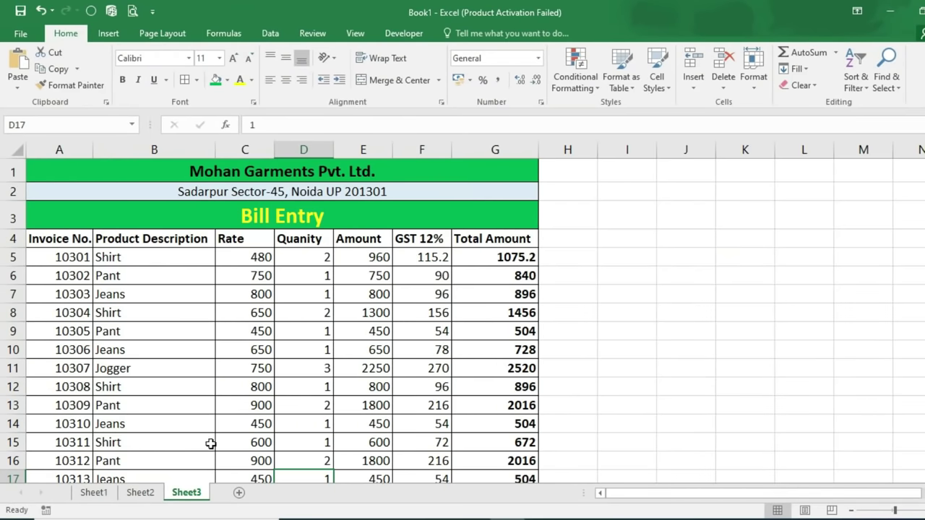
pyautogui.scroll(-1, 203, 436)
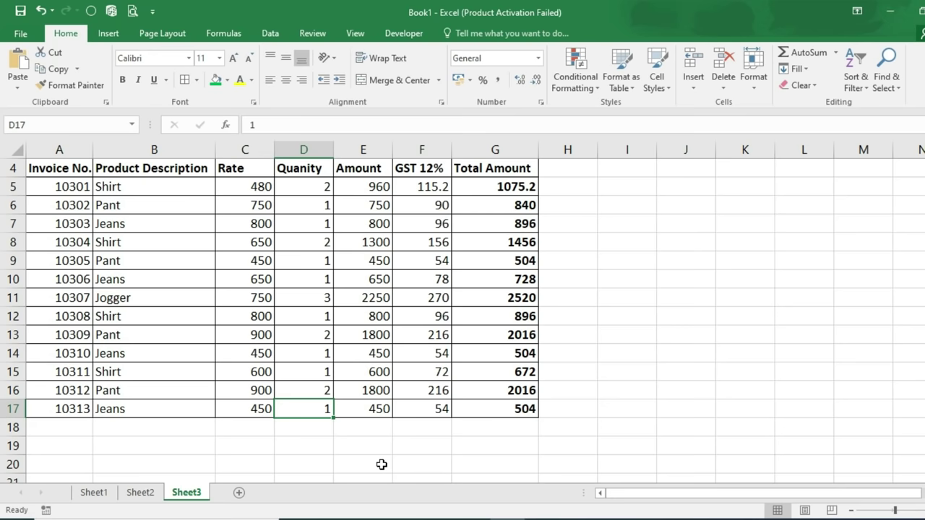
# Merge and centre D18:F18 and enter the label 'Total Sales' there
pyautogui.click(381, 427)
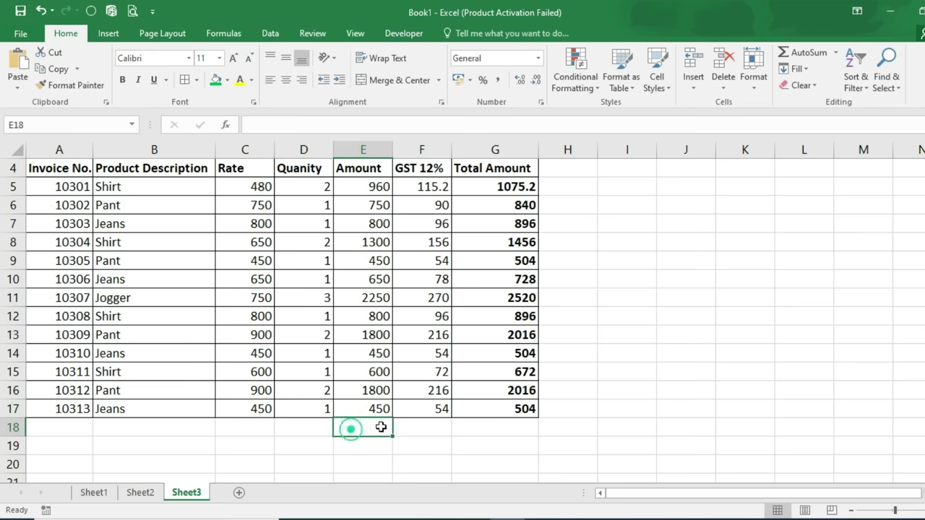
pyautogui.moveTo(381, 427); pyautogui.dragTo(434, 428)
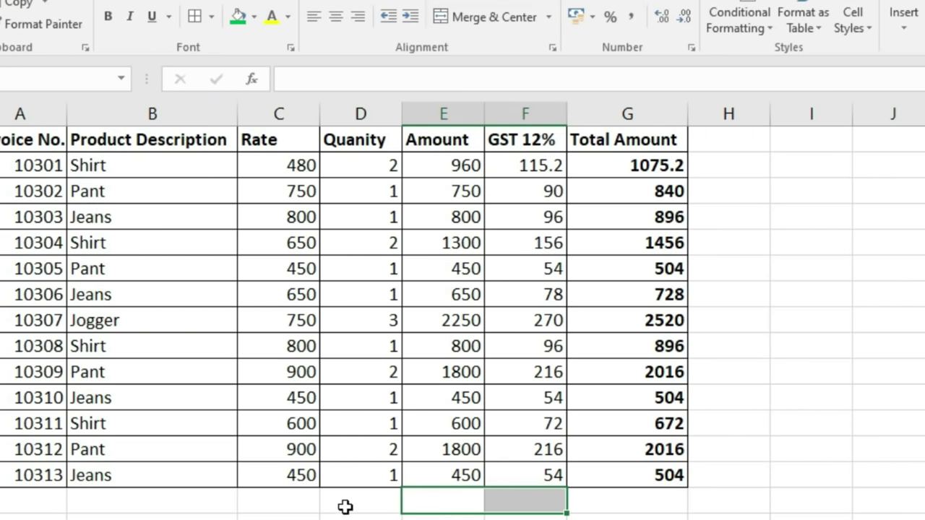
pyautogui.moveTo(353, 502); pyautogui.dragTo(526, 492)
pyautogui.click(468, 26)
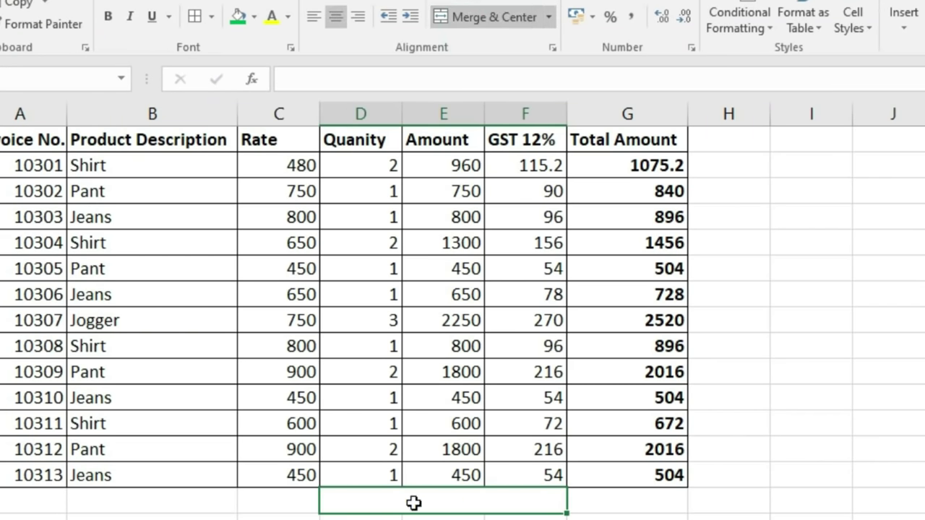
pyautogui.write('Total Sales')
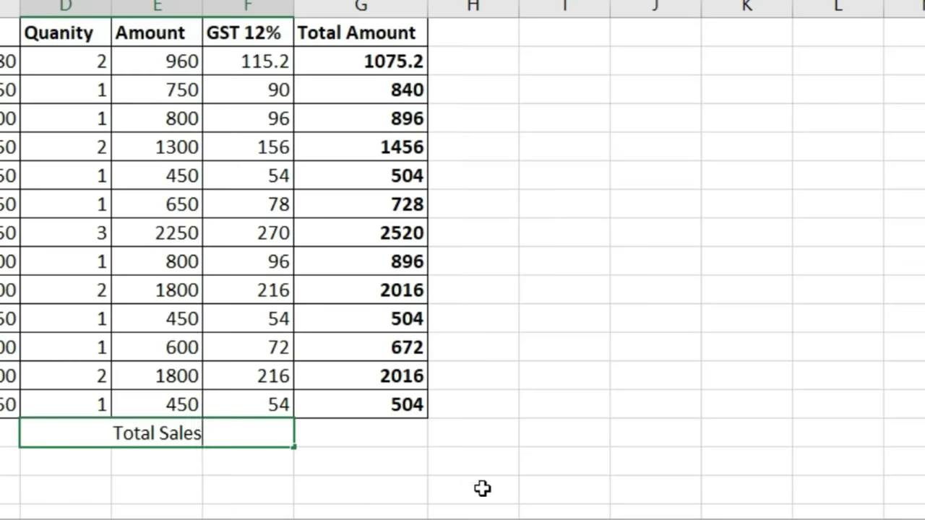
pyautogui.click(656, 502)
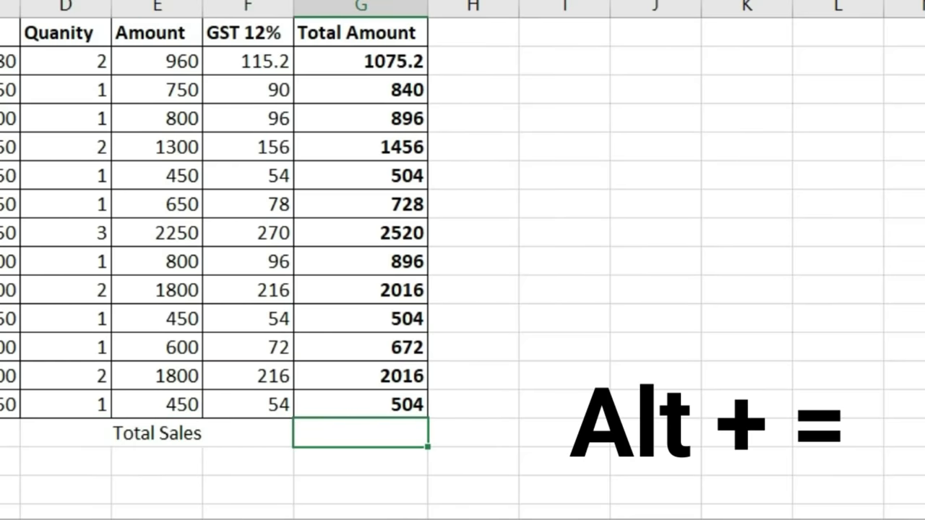
# AutoSum G5:G17 into G18 to show total sales of 14627.2
pyautogui.hotkey('alt', '=')
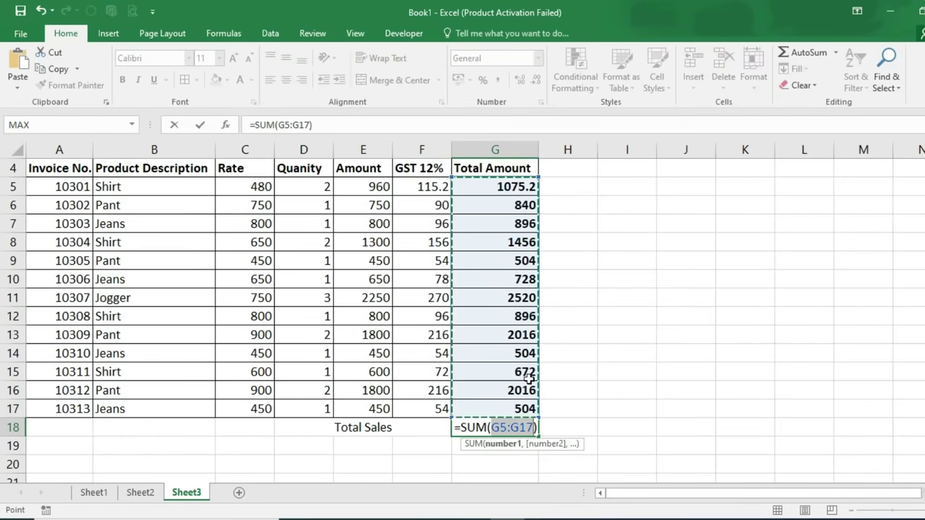
pyautogui.press('Return')
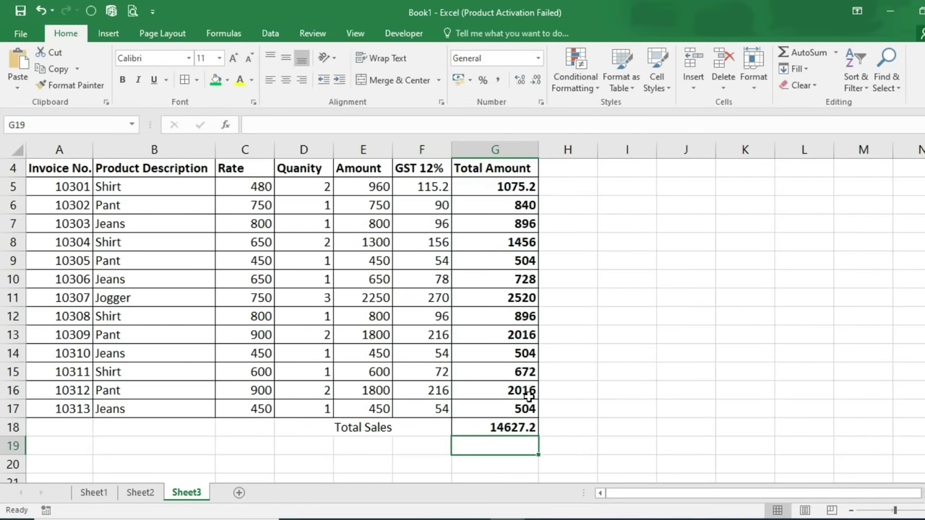
# Format the D18:G18 Total Sales row bold, with borders around it
pyautogui.moveTo(351, 427); pyautogui.dragTo(483, 425)
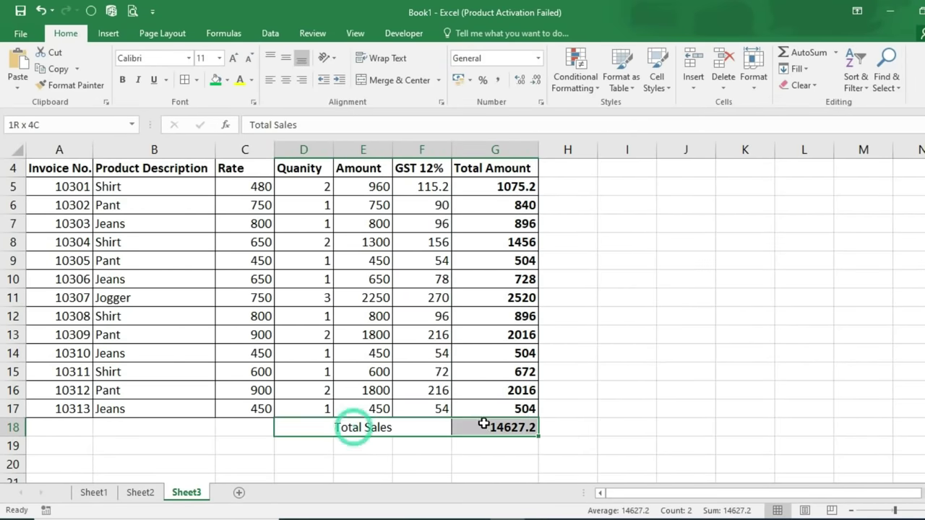
pyautogui.click(184, 80)
pyautogui.click(123, 80)
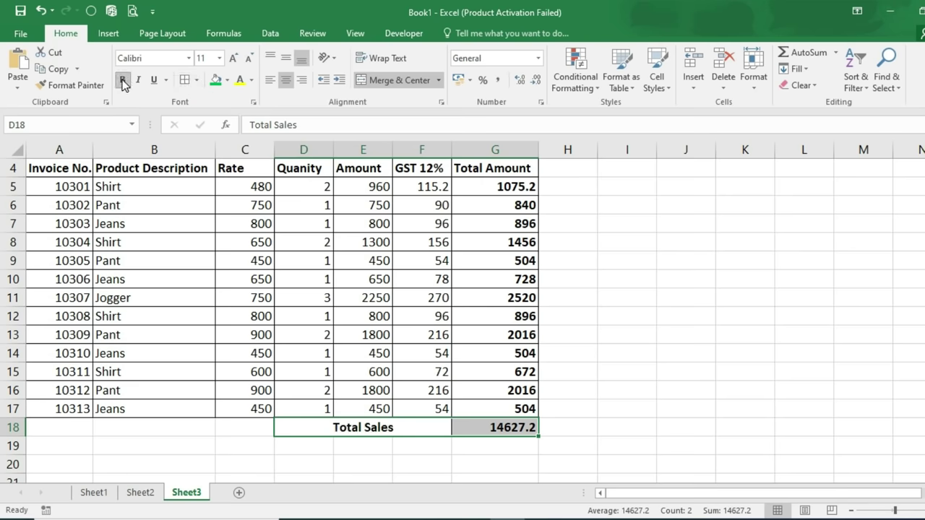
pyautogui.scroll(1, 685, 384)
pyautogui.scroll(-1, 684, 384)
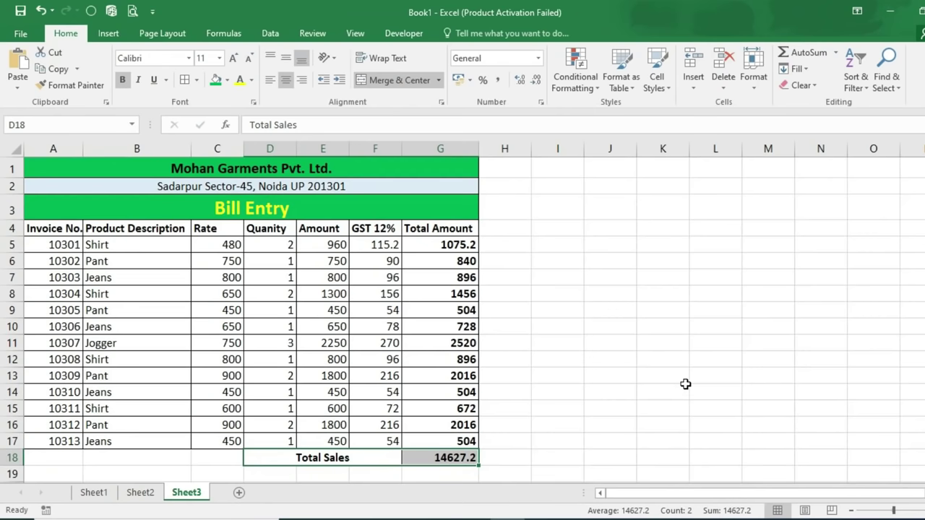
pyautogui.click(686, 388)
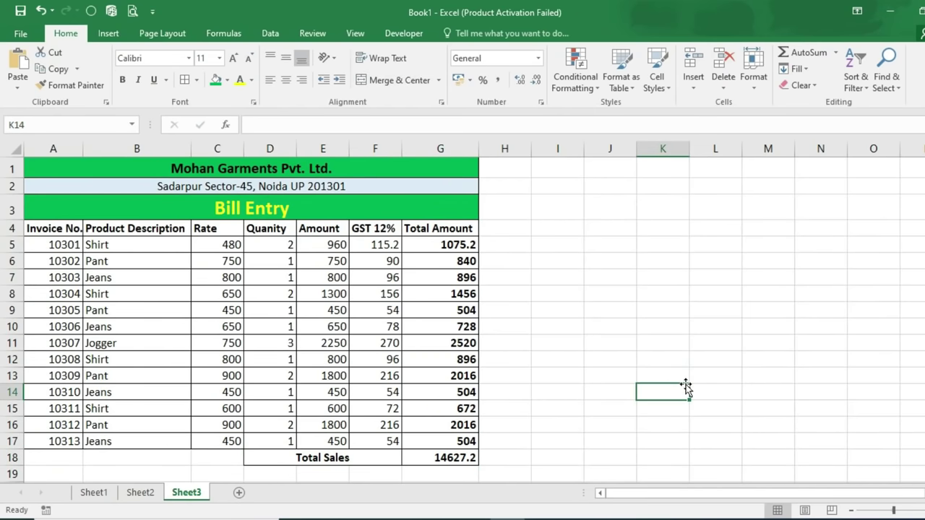